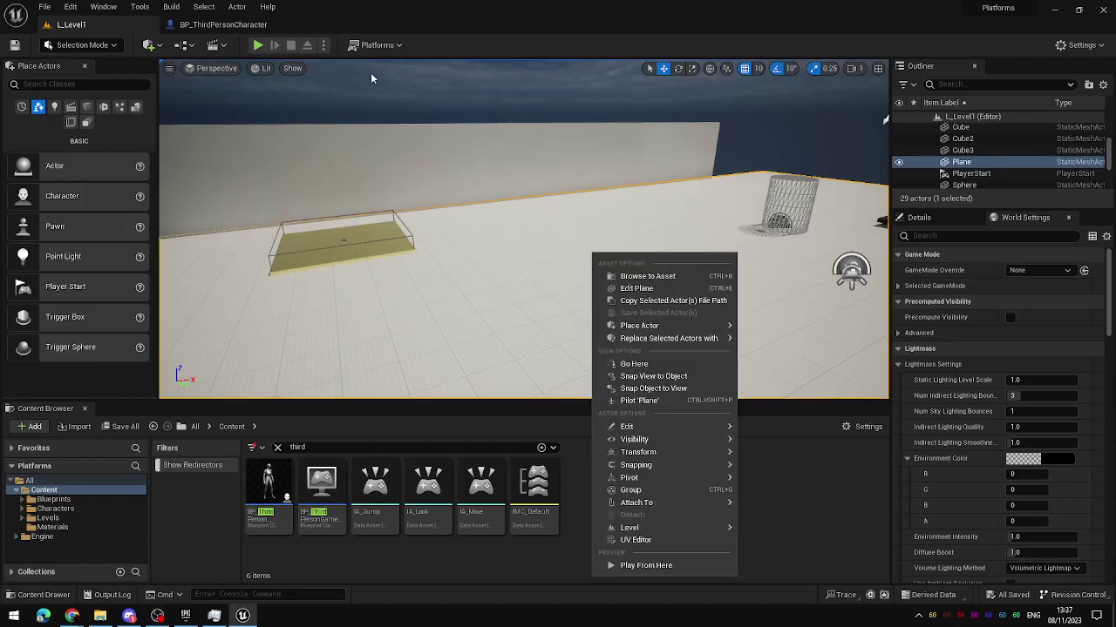
# Start a play session and fire the interaction trace twice at the floor Plane.
pyautogui.click(258, 44)
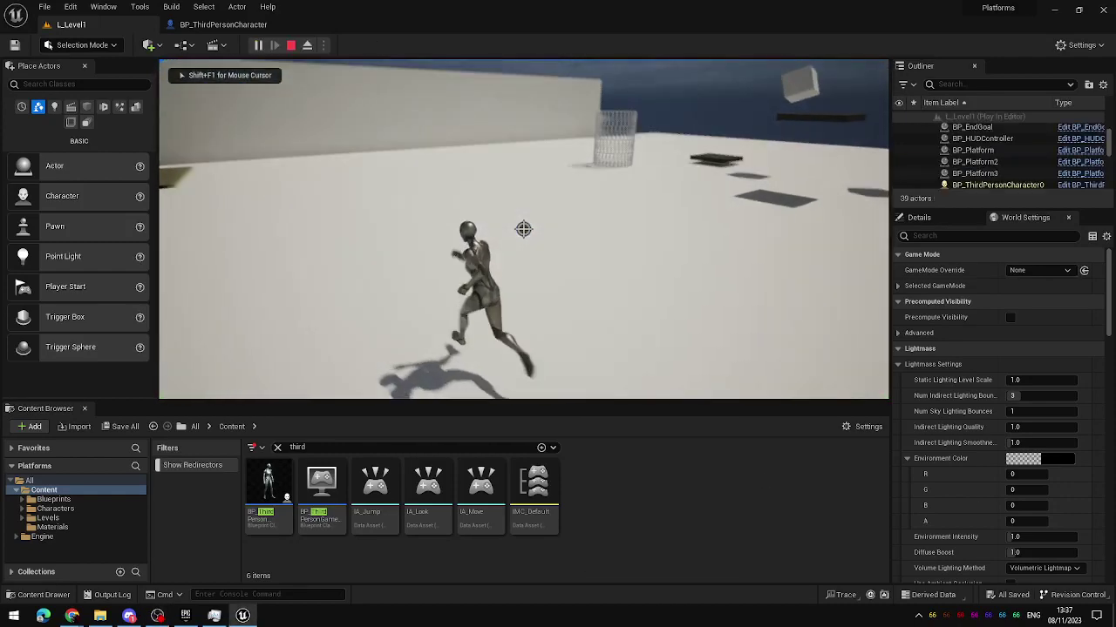
pyautogui.click(523, 229)
pyautogui.click(523, 229)
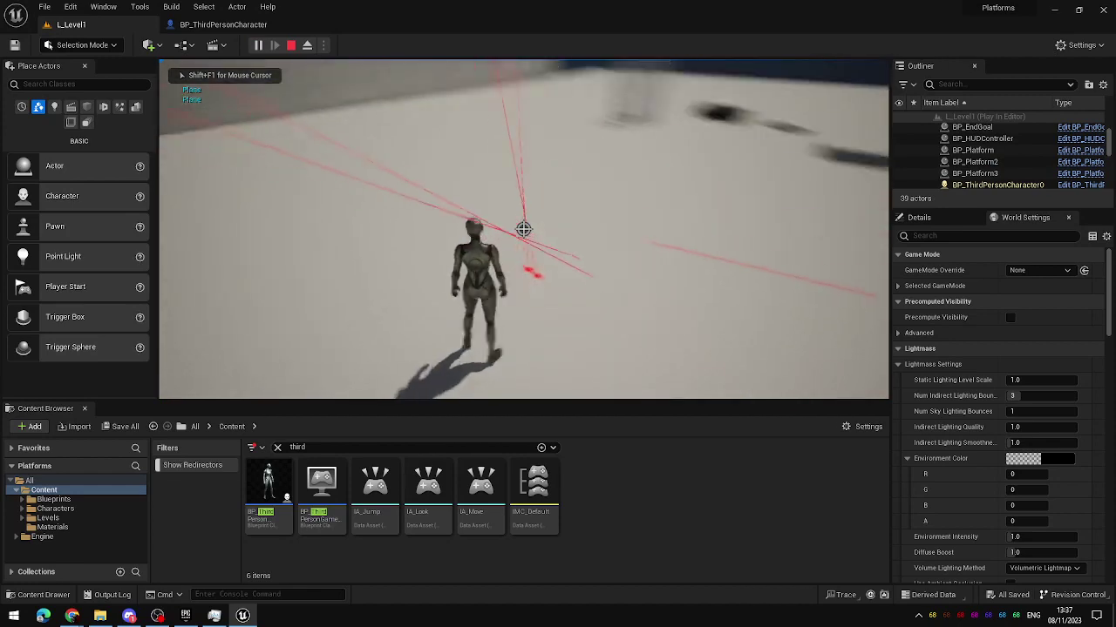
# Run to the yellow BP_Button platform, trace it, then jump onto it.
pyautogui.press('w')
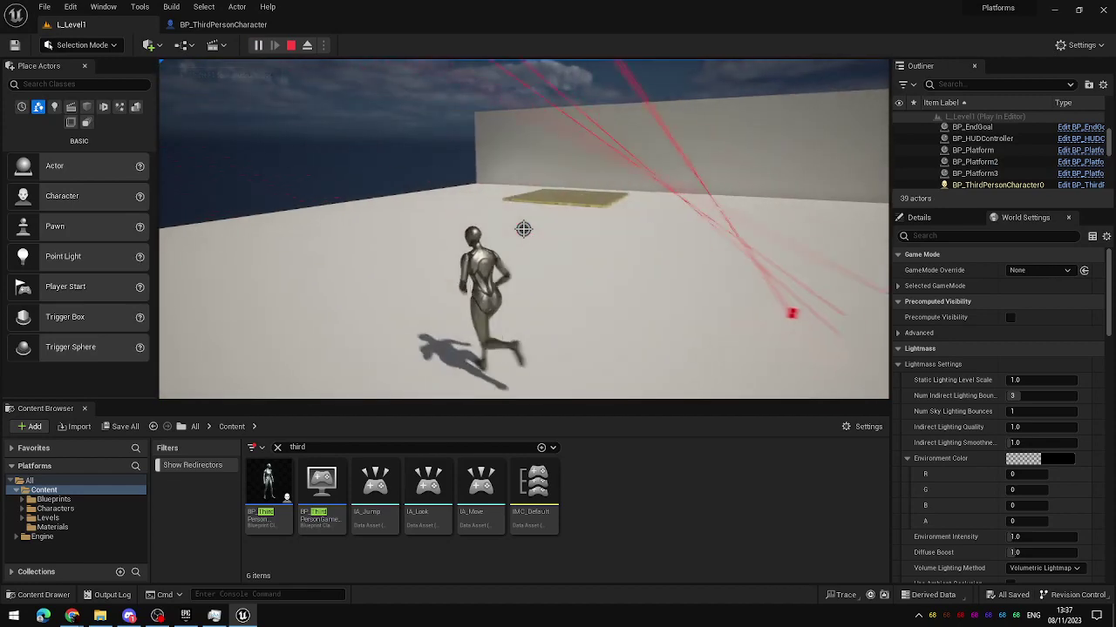
pyautogui.press('w')
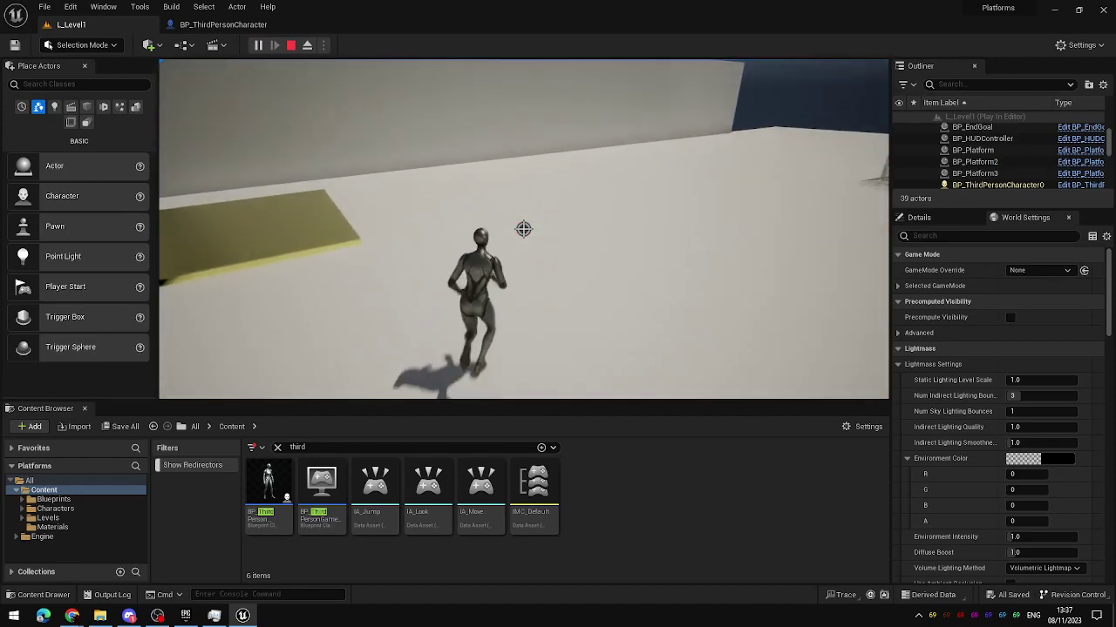
pyautogui.press('a')
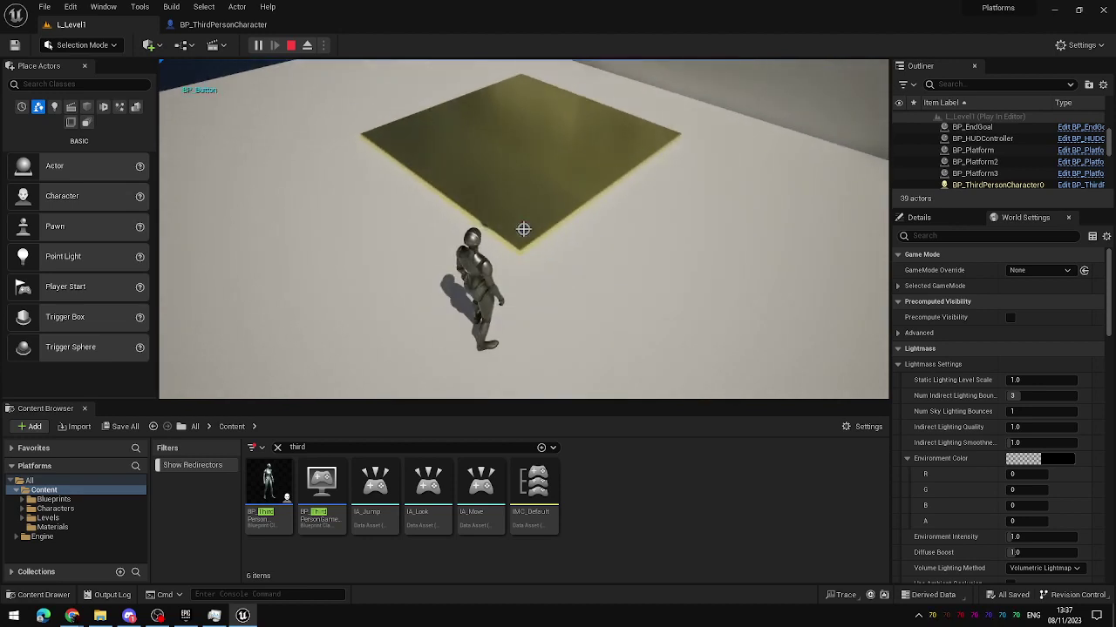
pyautogui.click(523, 230)
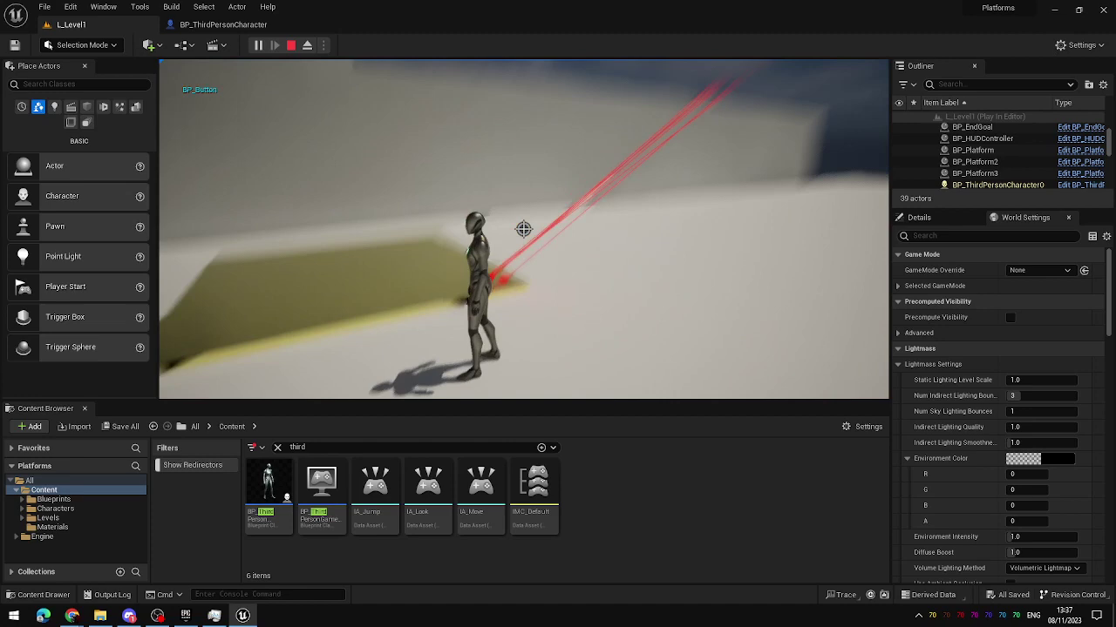
pyautogui.press('a')
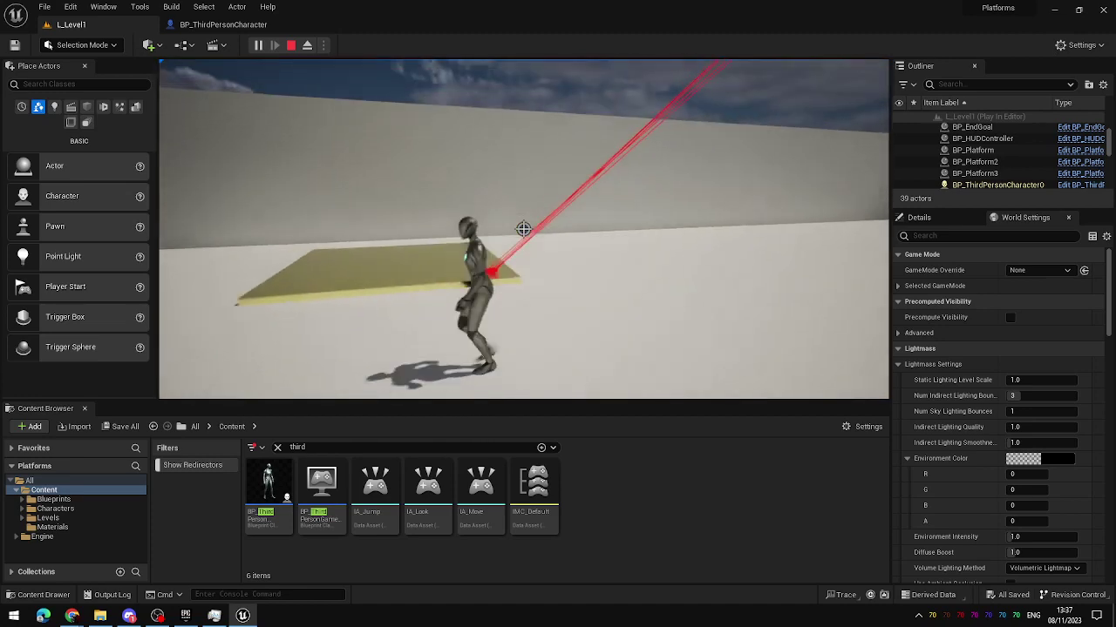
pyautogui.press('w')
pyautogui.press('space')
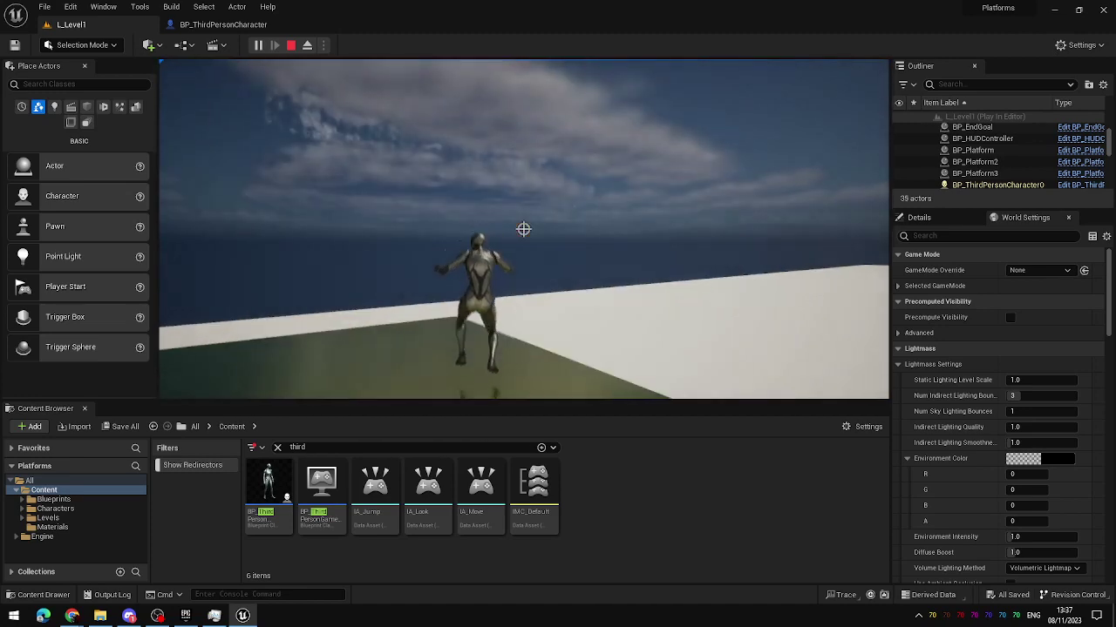
# Stop playing, fly across the level, and clear the 'third' Content Browser search.
pyautogui.press('Escape')
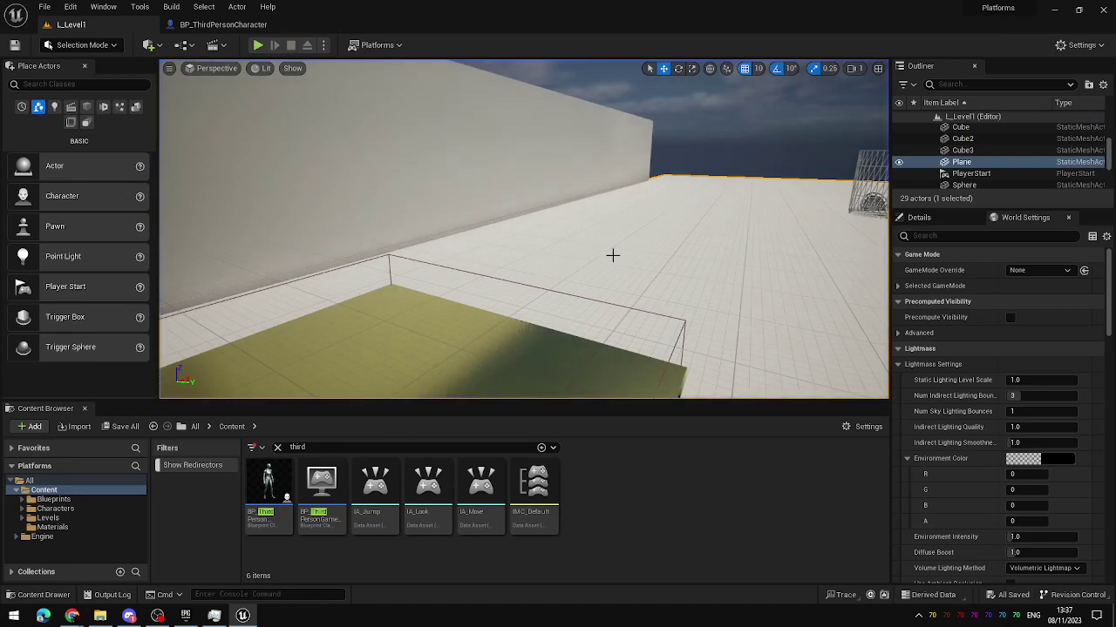
pyautogui.moveTo(612, 254); pyautogui.dragTo(662, 262, button='right')
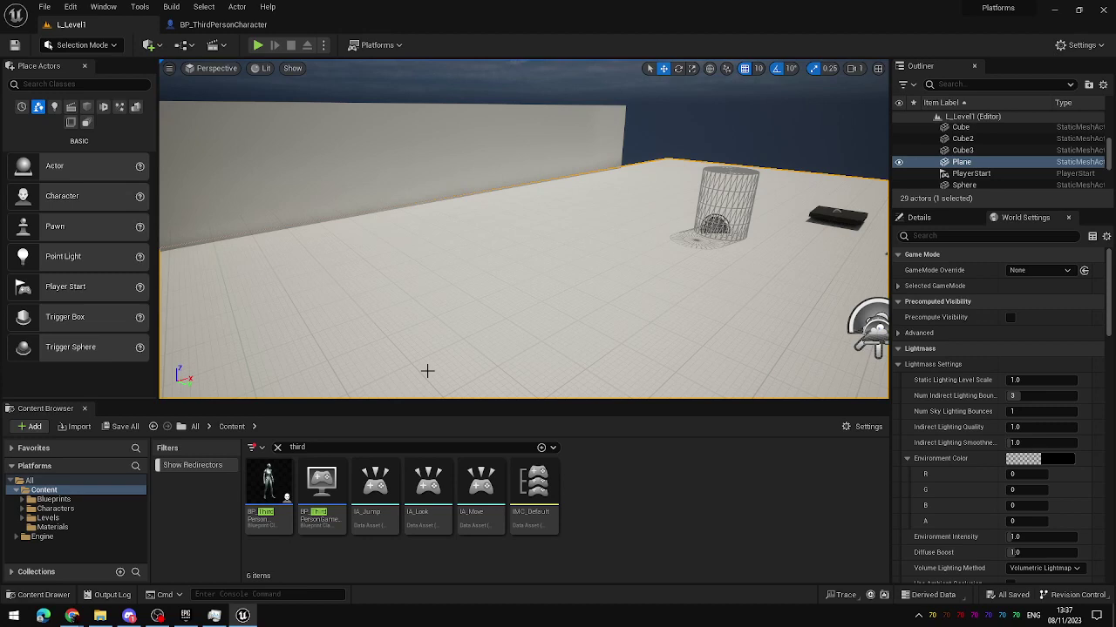
pyautogui.click(277, 447)
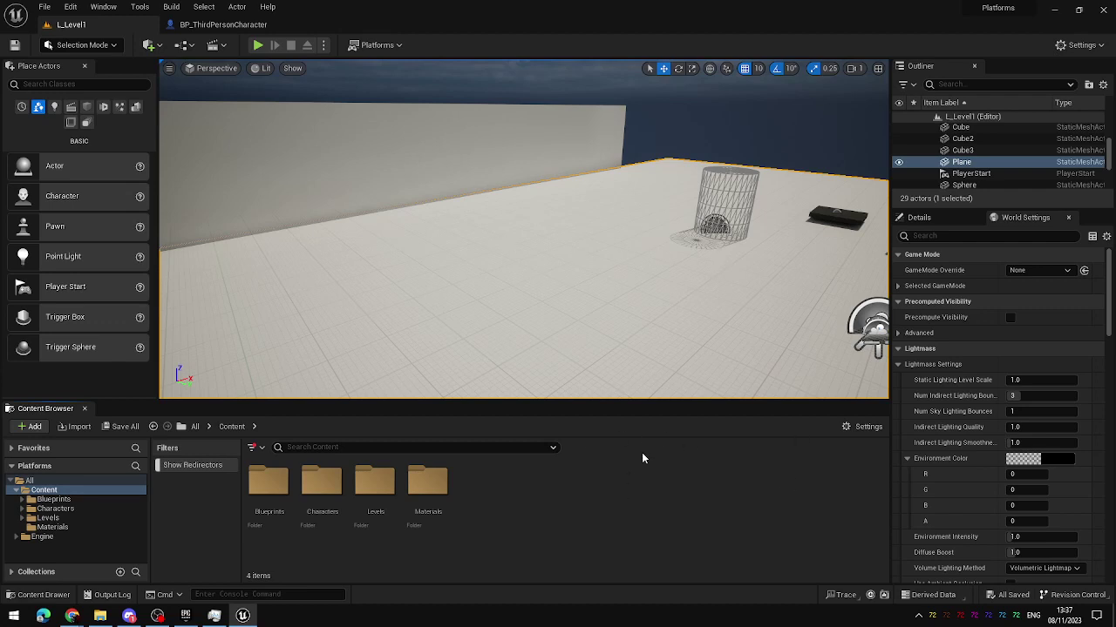
# In the Blueprints folder, add a Blueprint Interface asset named BPI_InteractionSystem.
pyautogui.doubleClick(275, 488)
pyautogui.rightClick(767, 524)
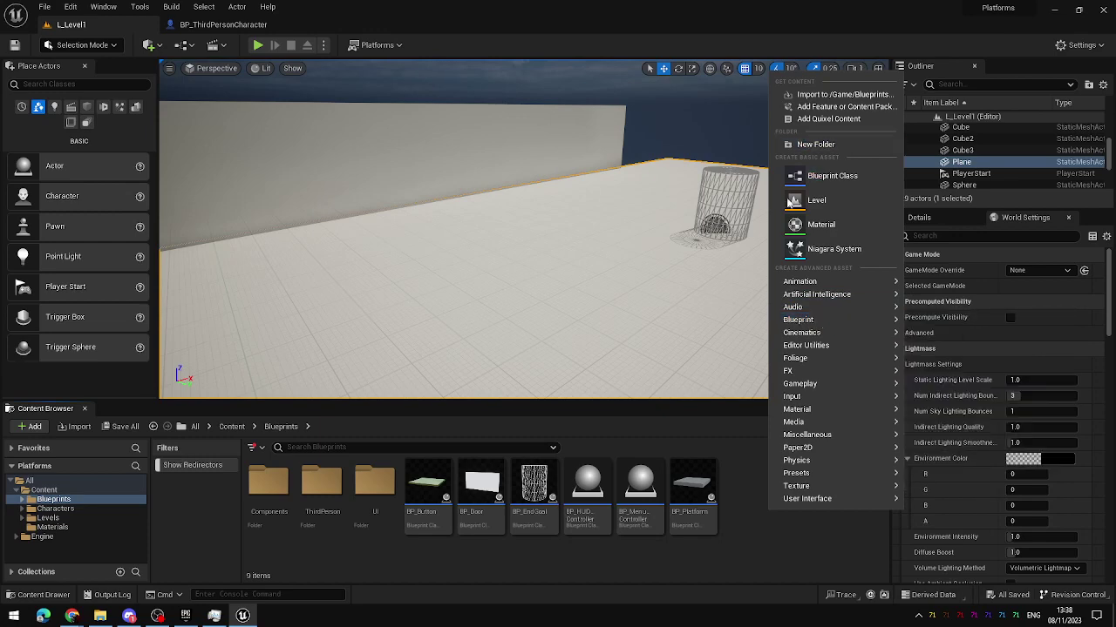
pyautogui.moveTo(798, 320)
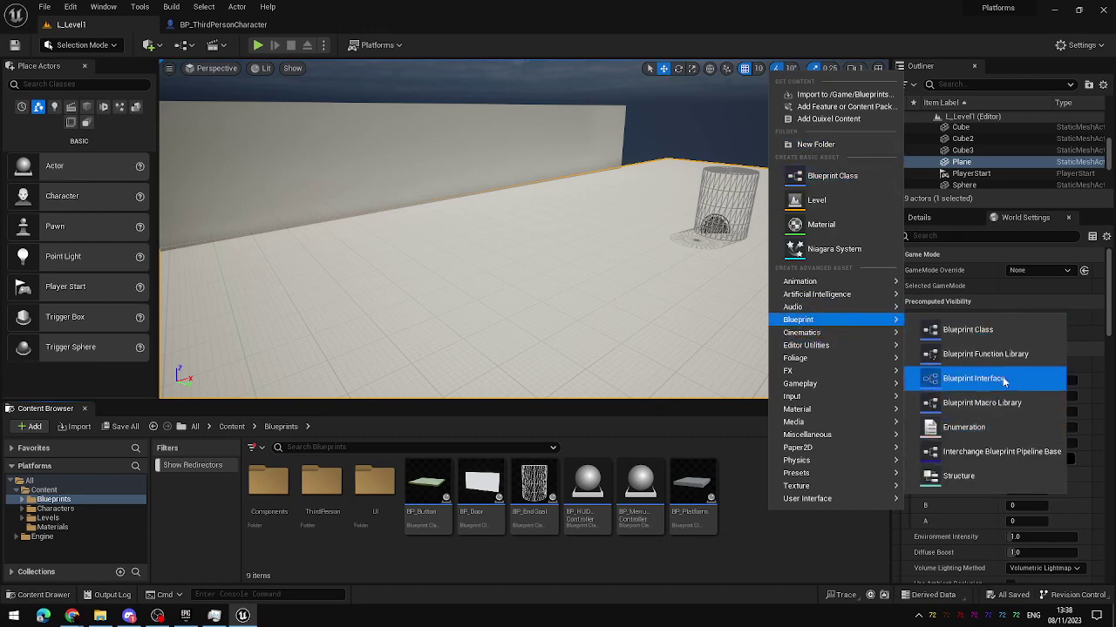
pyautogui.click(971, 379)
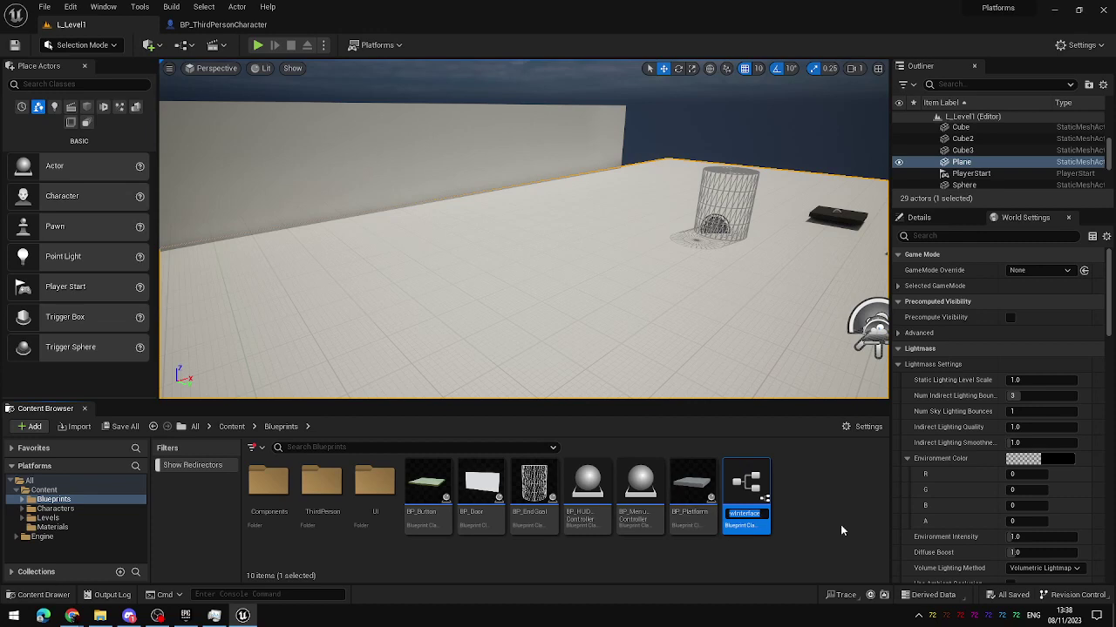
pyautogui.write('BPI')
pyautogui.write('_')
pyautogui.write('Interaction')
pyautogui.write('System')
pyautogui.press('Return')
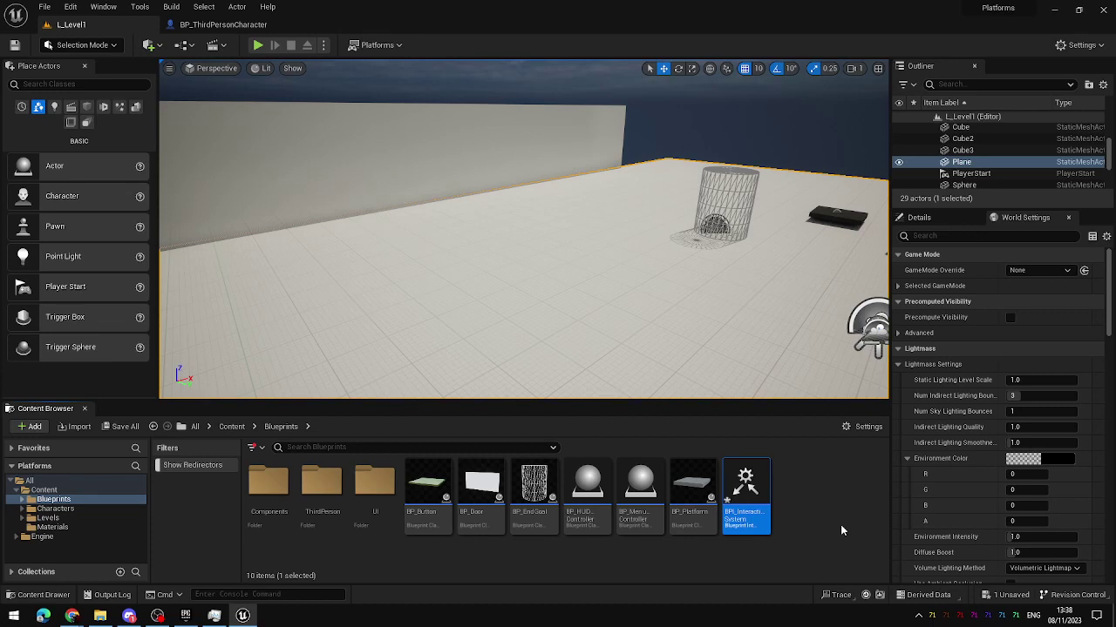
pyautogui.click(834, 521)
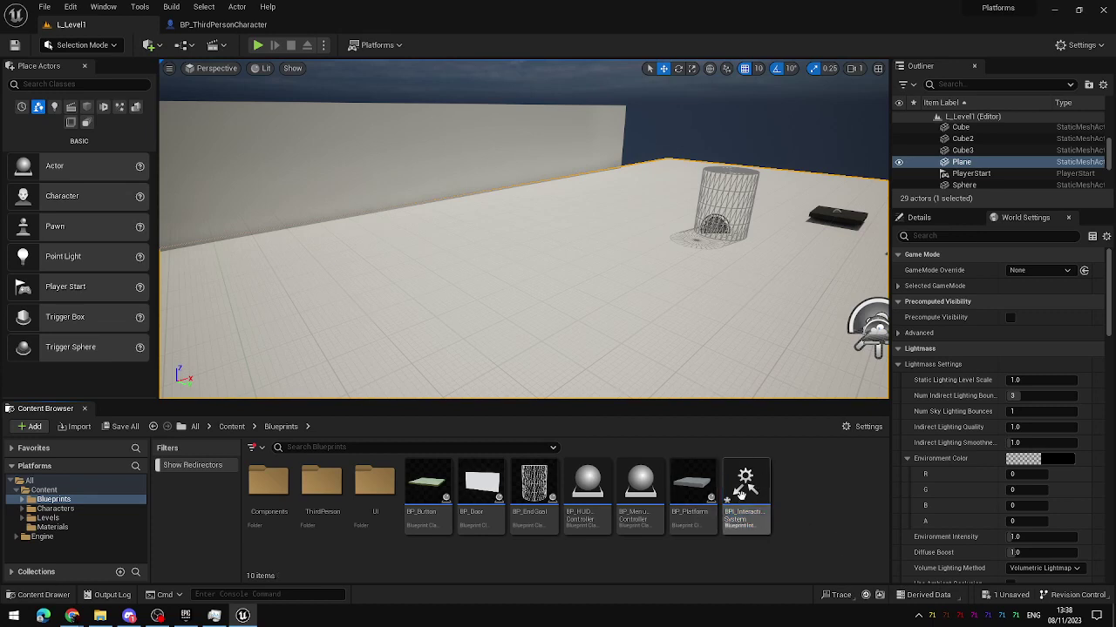
# Rename BPI_InteractionSystem's NewFunction to TryInteract, then compile and save the interface.
pyautogui.doubleClick(745, 488)
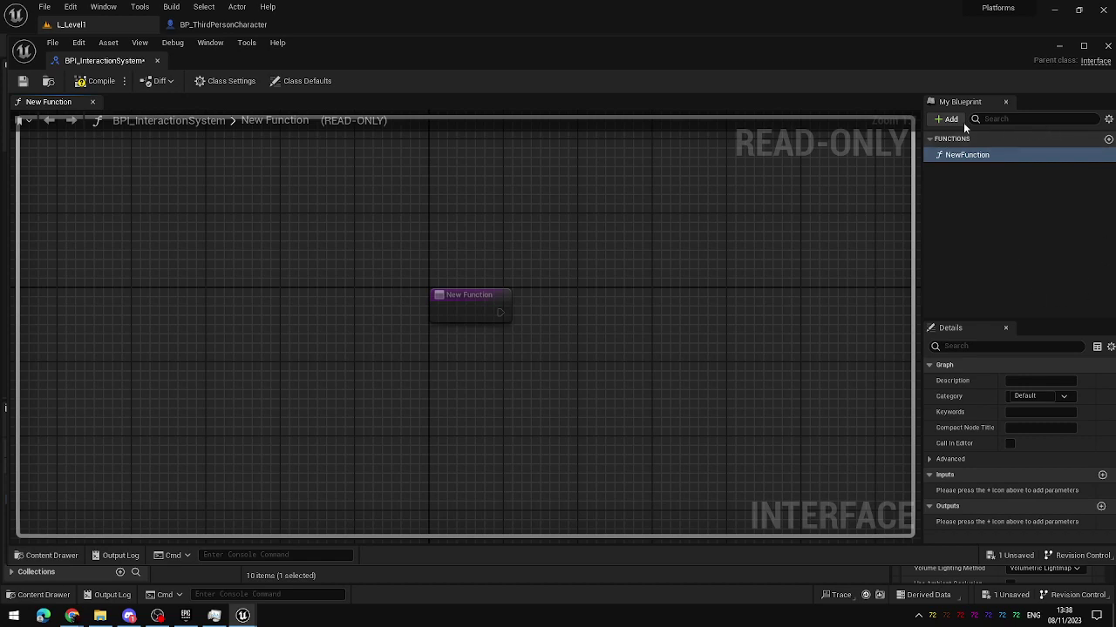
pyautogui.click(1015, 237)
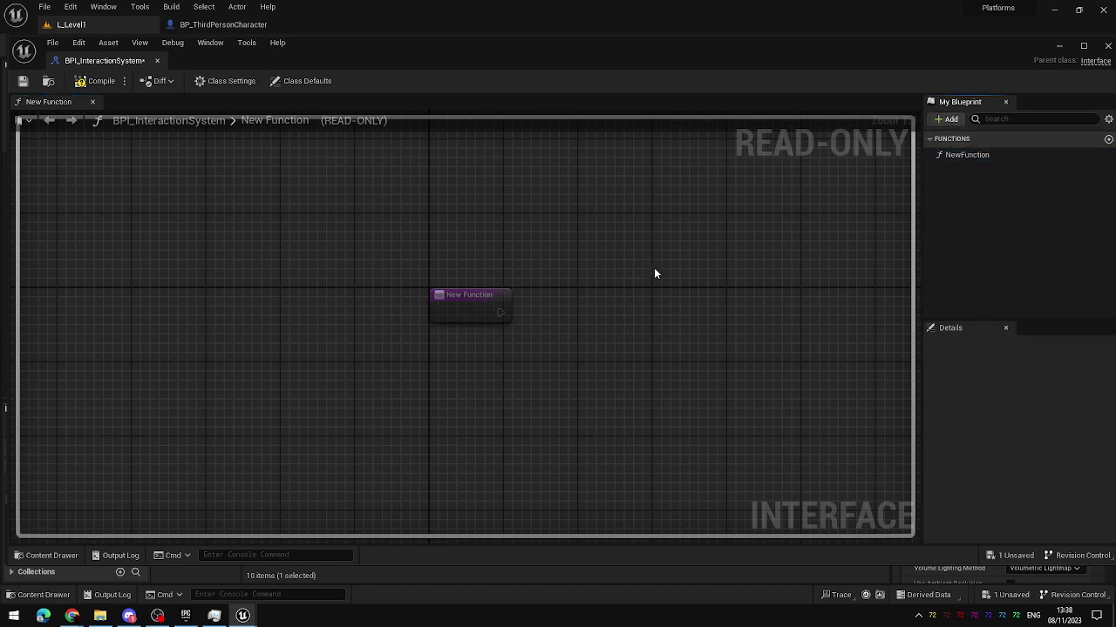
pyautogui.click(960, 157)
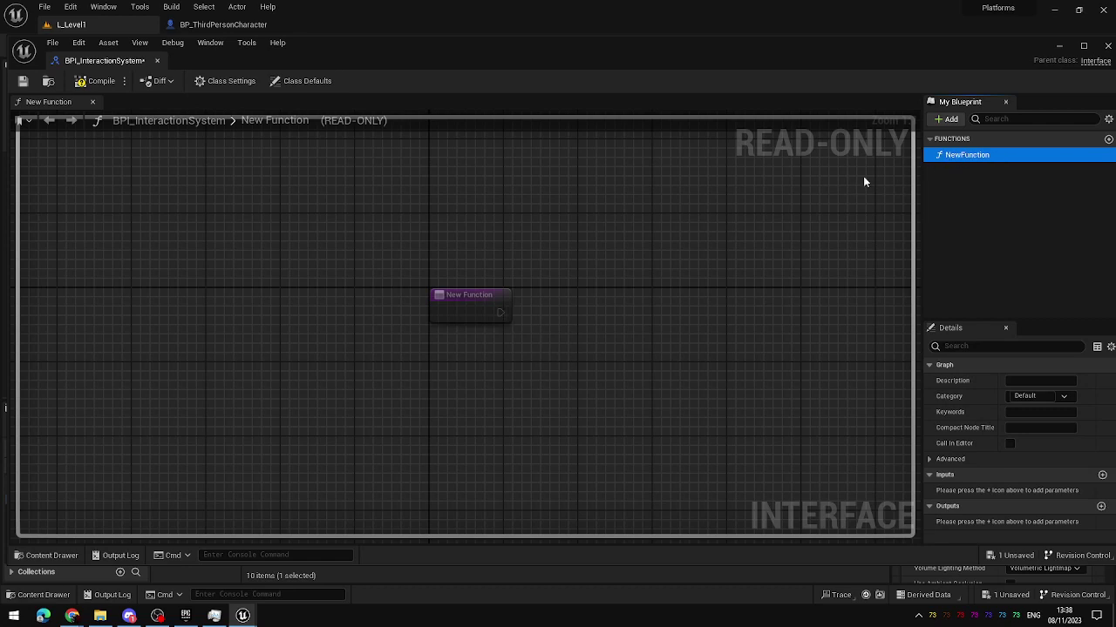
pyautogui.rightClick(977, 158)
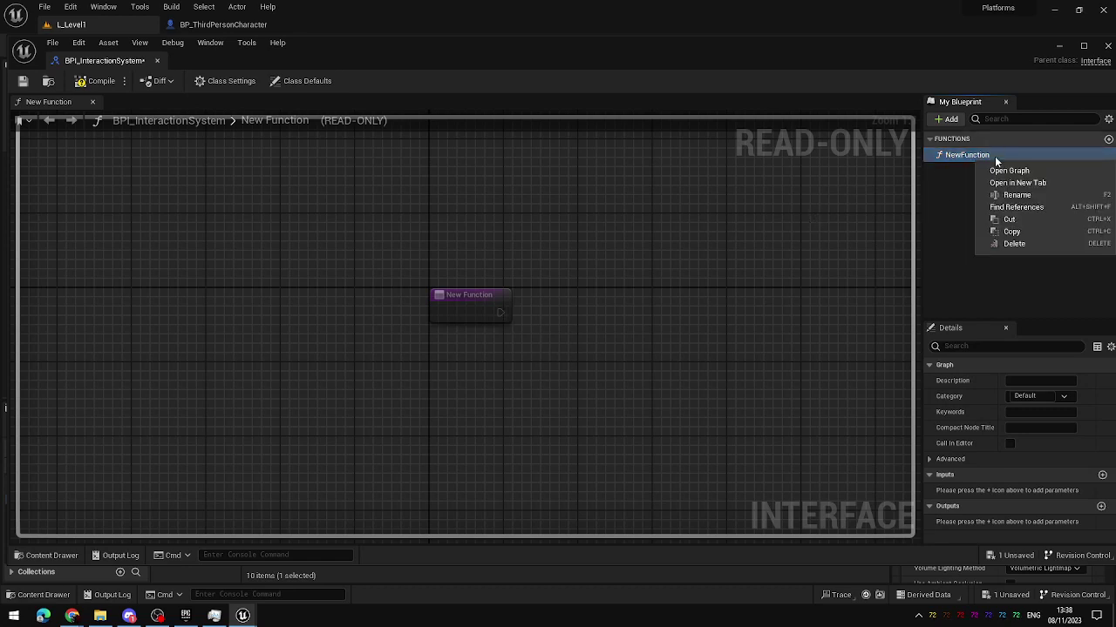
pyautogui.click(1022, 201)
pyautogui.write('TryInteract')
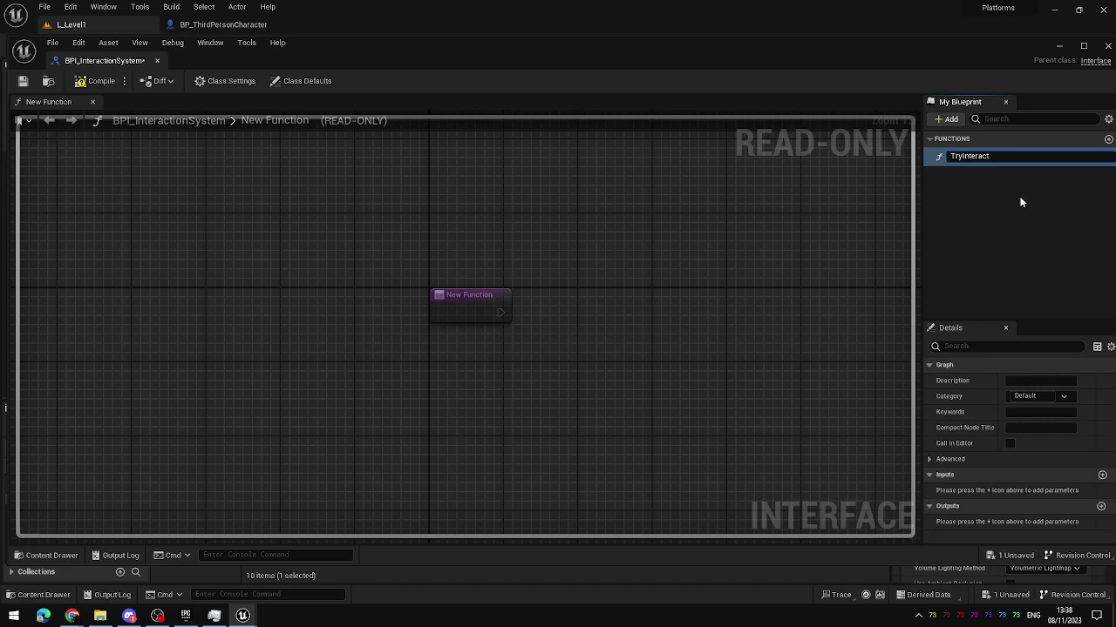
pyautogui.press('Return')
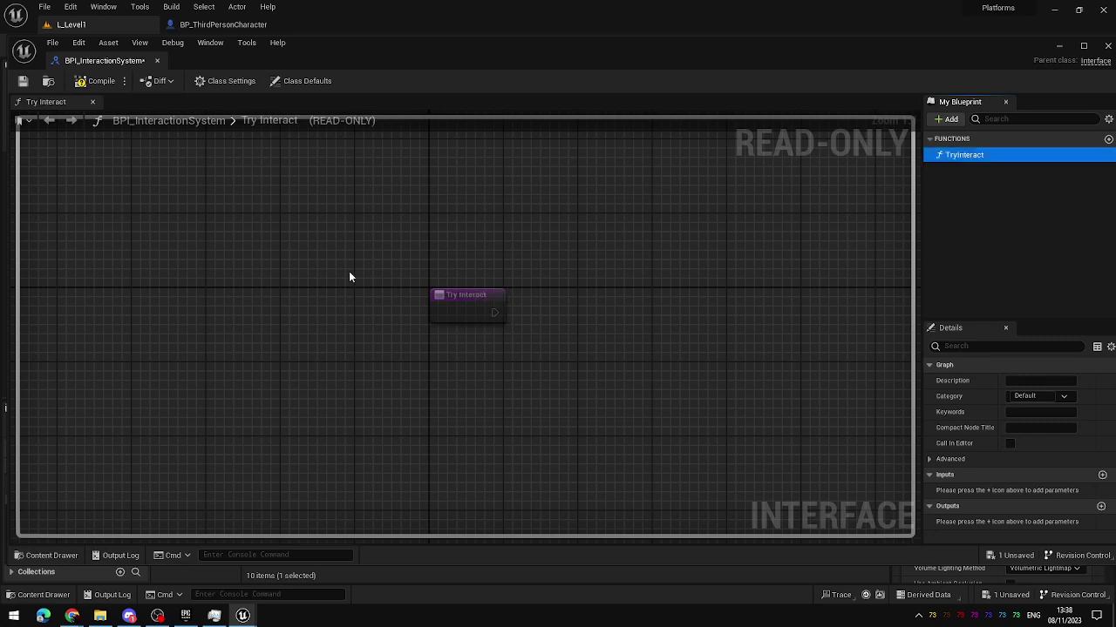
pyautogui.click(95, 81)
pyautogui.click(23, 81)
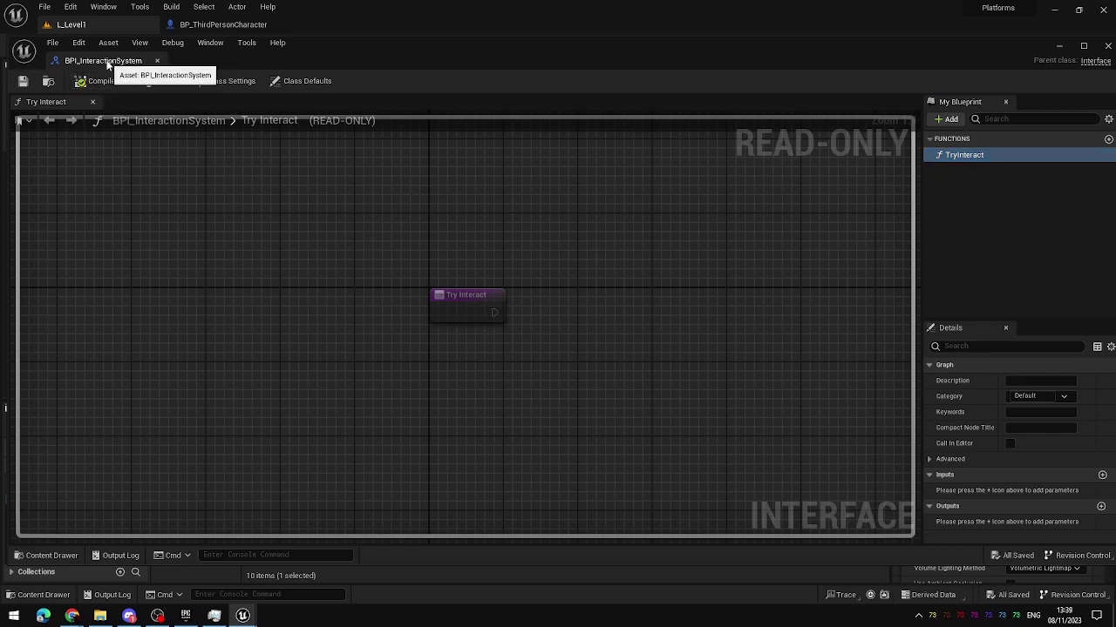
# In the level editor, inspect the BP_Button platform, BP_EndGoal cage and floor Plane.
pyautogui.click(72, 25)
pyautogui.moveTo(330, 225); pyautogui.dragTo(535, 206, button='right')
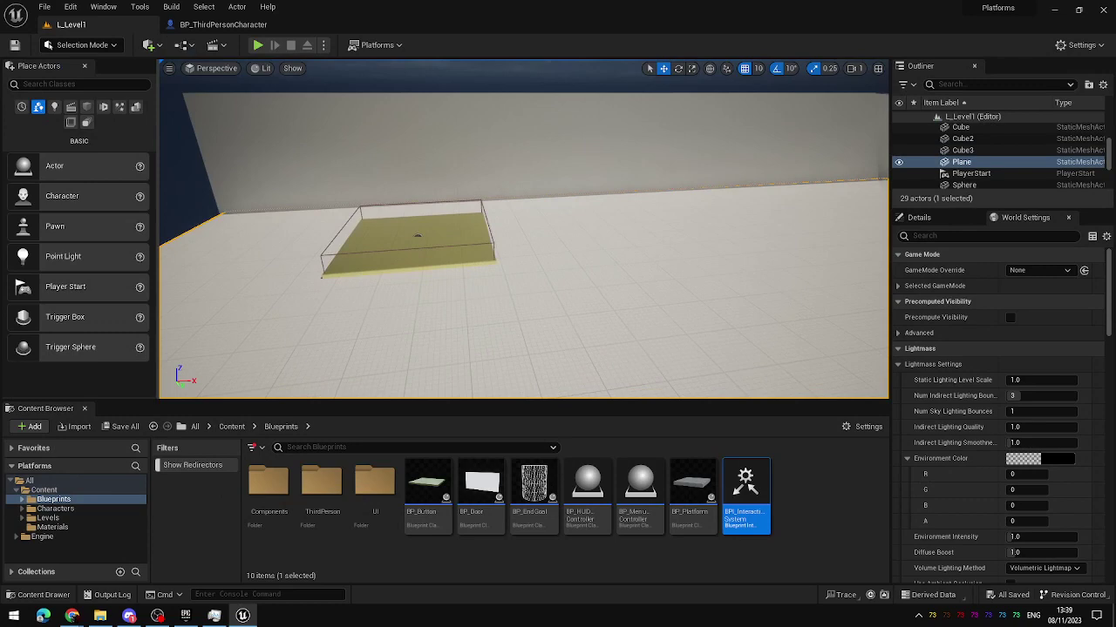
pyautogui.click(567, 249)
pyautogui.moveTo(715, 297); pyautogui.dragTo(715, 296, button='right')
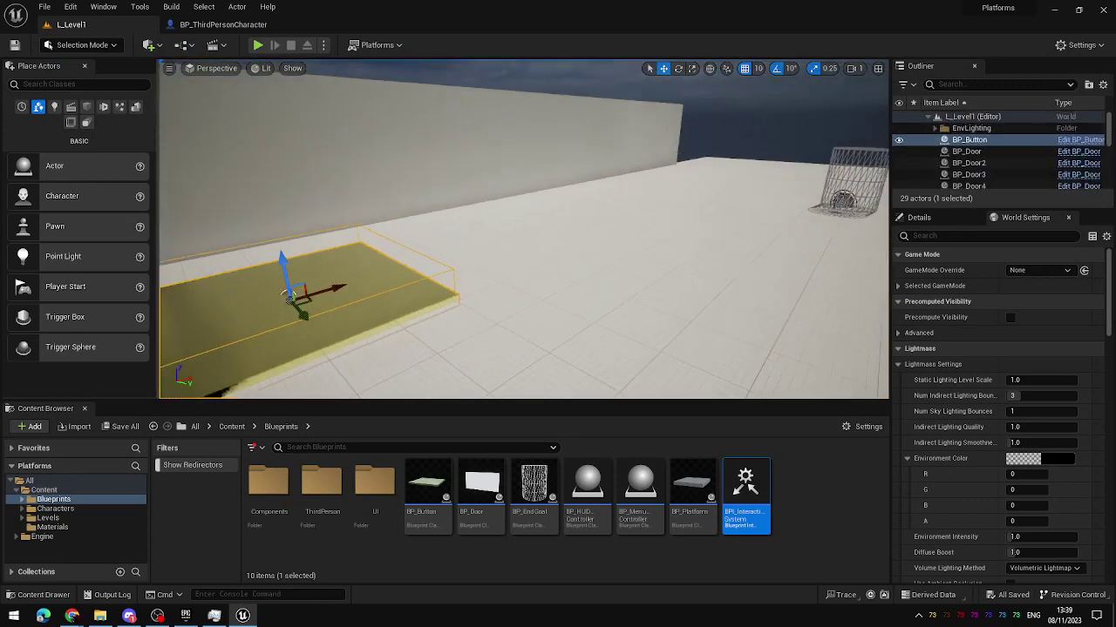
pyautogui.click(622, 240)
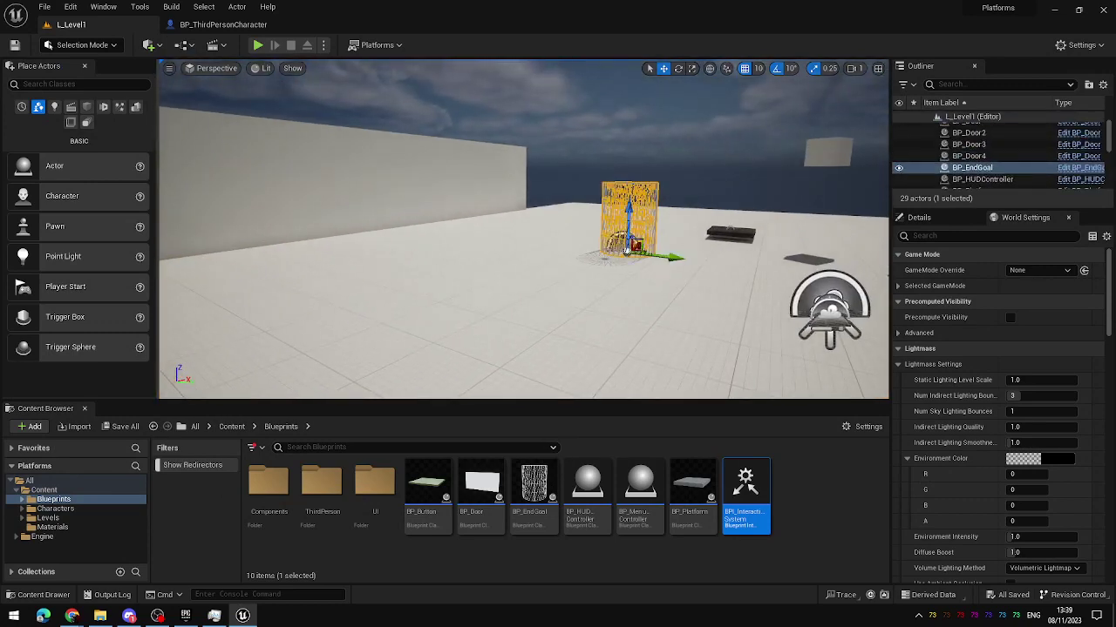
pyautogui.moveTo(743, 197); pyautogui.dragTo(743, 197, button='right')
pyautogui.click(744, 197)
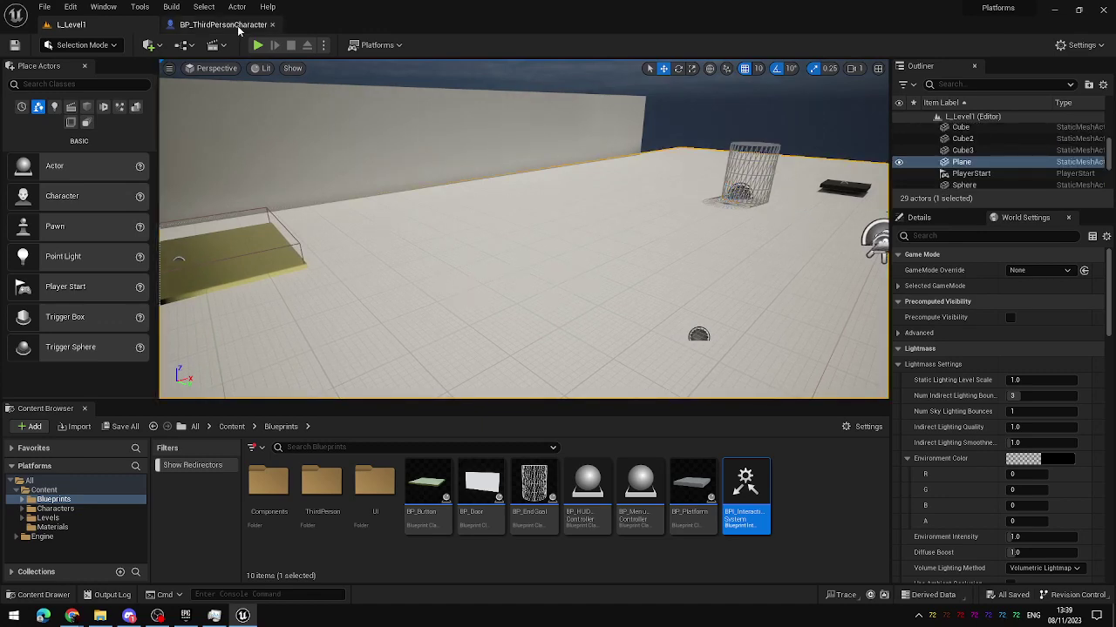
# Zoom out over BP_ThirdPersonCharacter's Event Graph, then show its 3D Viewport preview.
pyautogui.click(223, 24)
pyautogui.scroll(-2, 626, 225)
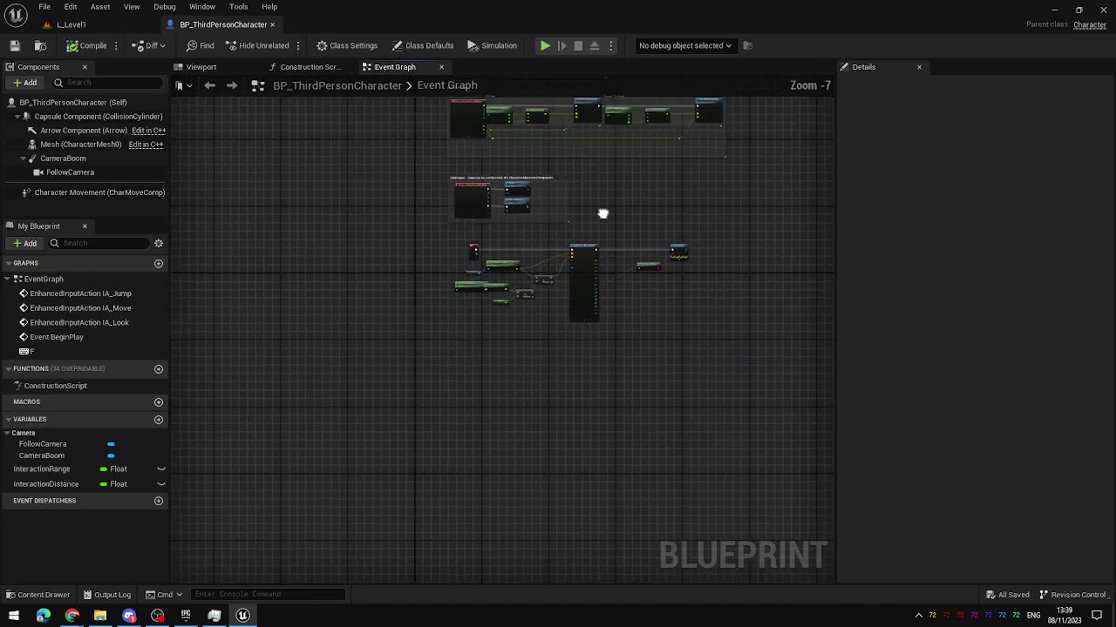
pyautogui.scroll(-2, 618, 425)
pyautogui.moveTo(612, 265); pyautogui.dragTo(517, 209, button='right')
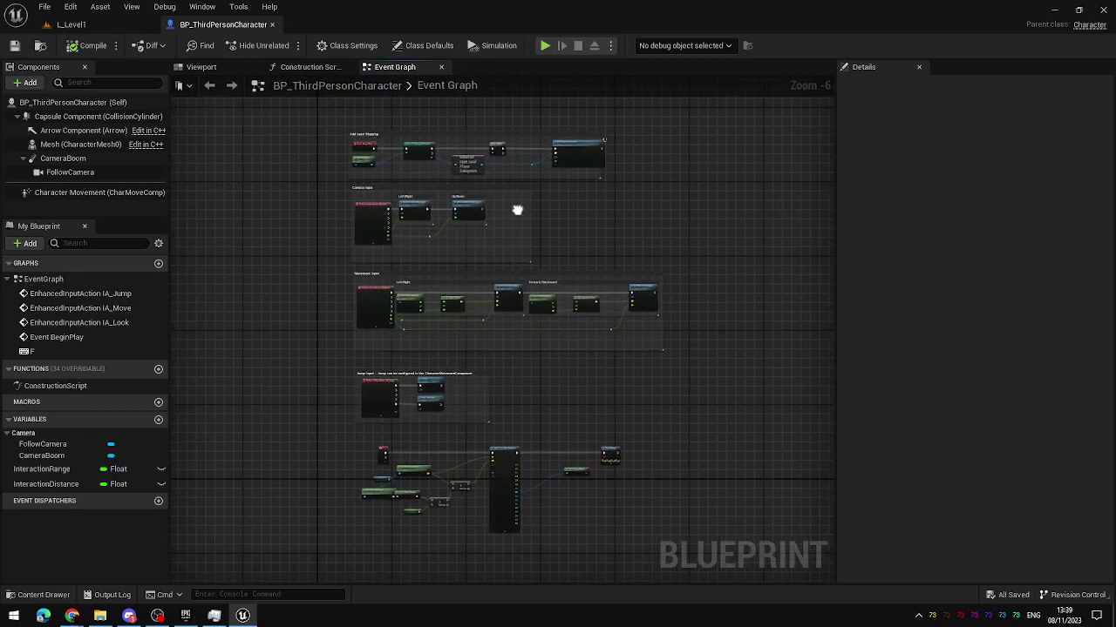
pyautogui.click(201, 68)
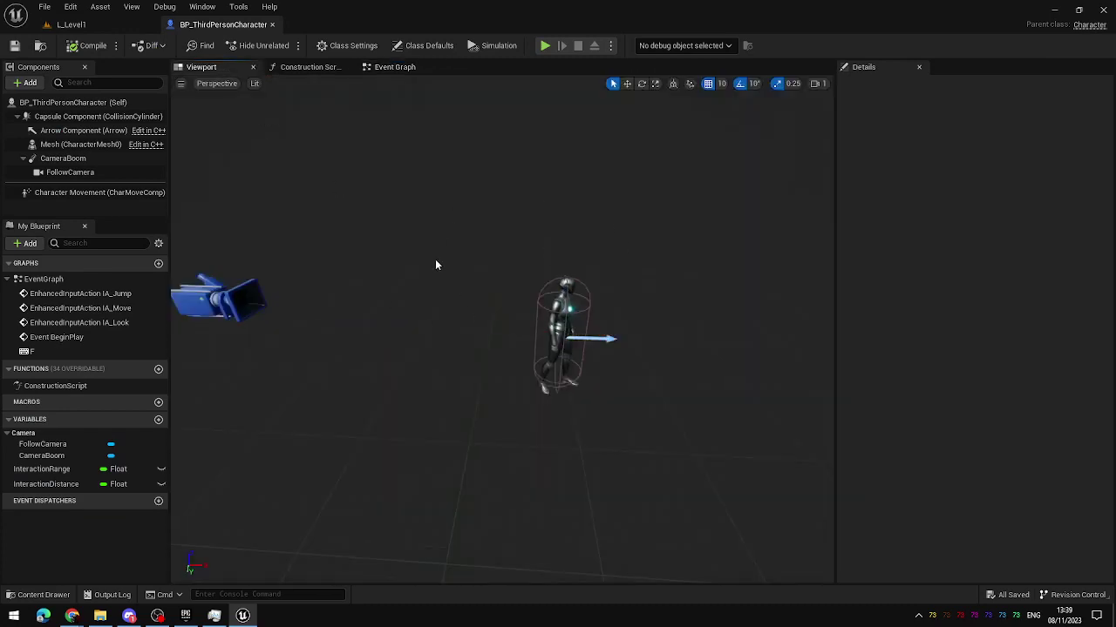
# Add BPI_InteractionSystem to the character's Implemented Interfaces in Class Settings.
pyautogui.click(356, 48)
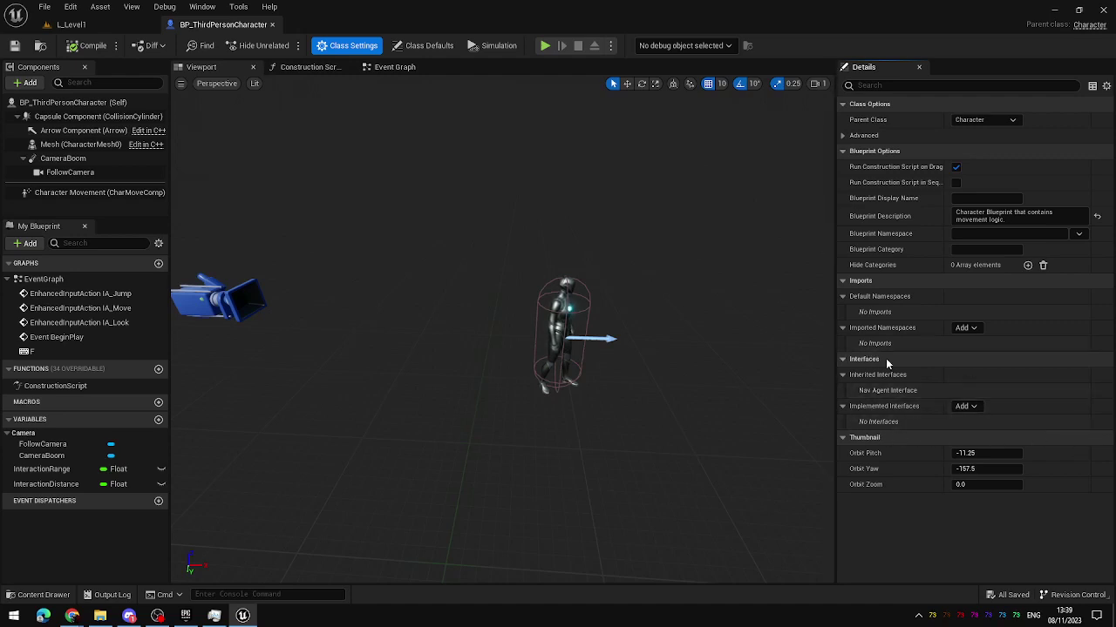
pyautogui.click(976, 409)
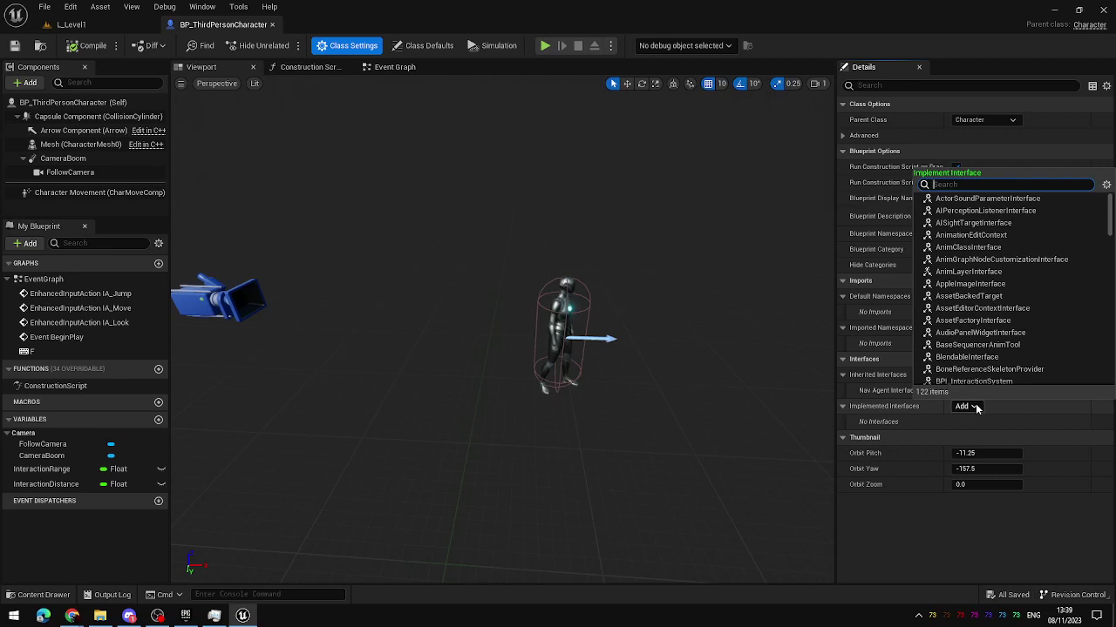
pyautogui.write('BPI_')
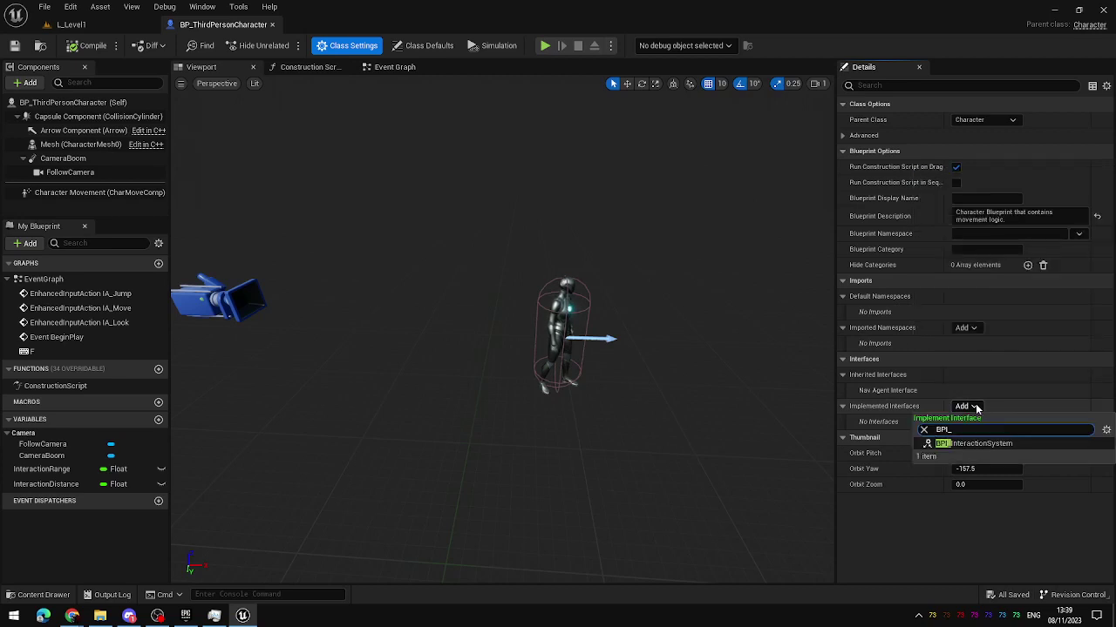
pyautogui.click(1022, 444)
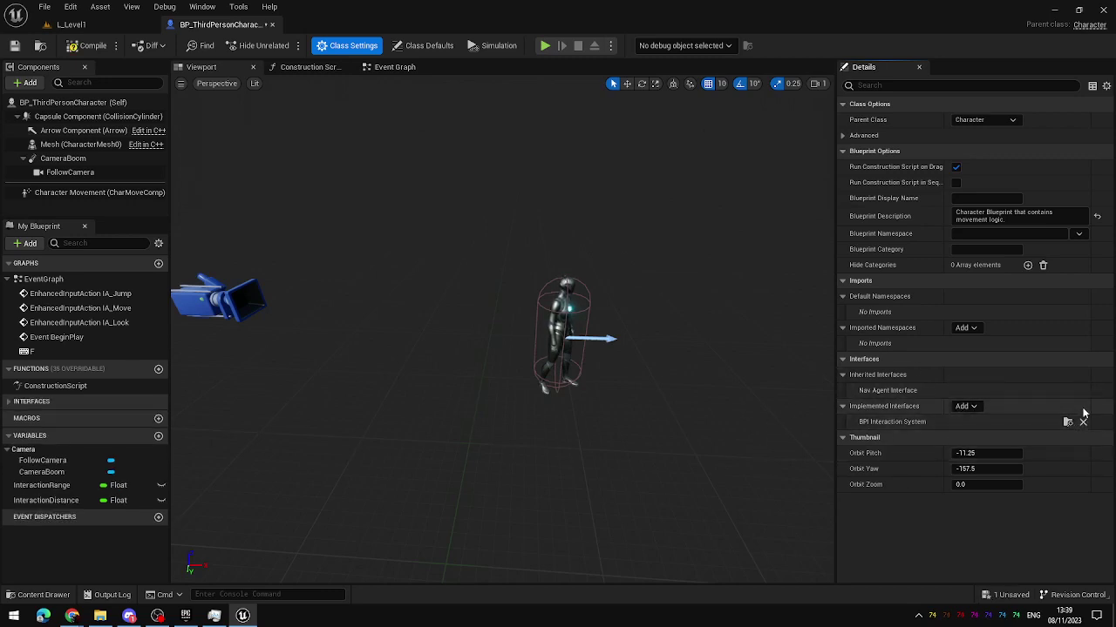
pyautogui.moveTo(453, 284); pyautogui.dragTo(420, 272, button='right')
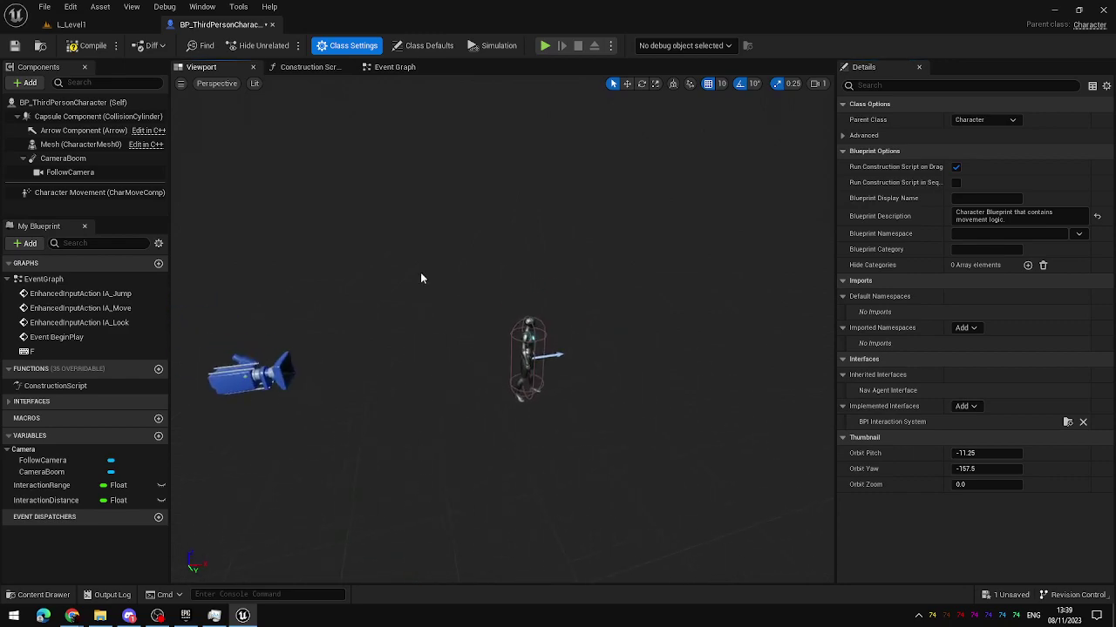
# Search the character Event Graph's actions for 'try' without adding a node, then return to L_Level1.
pyautogui.click(401, 68)
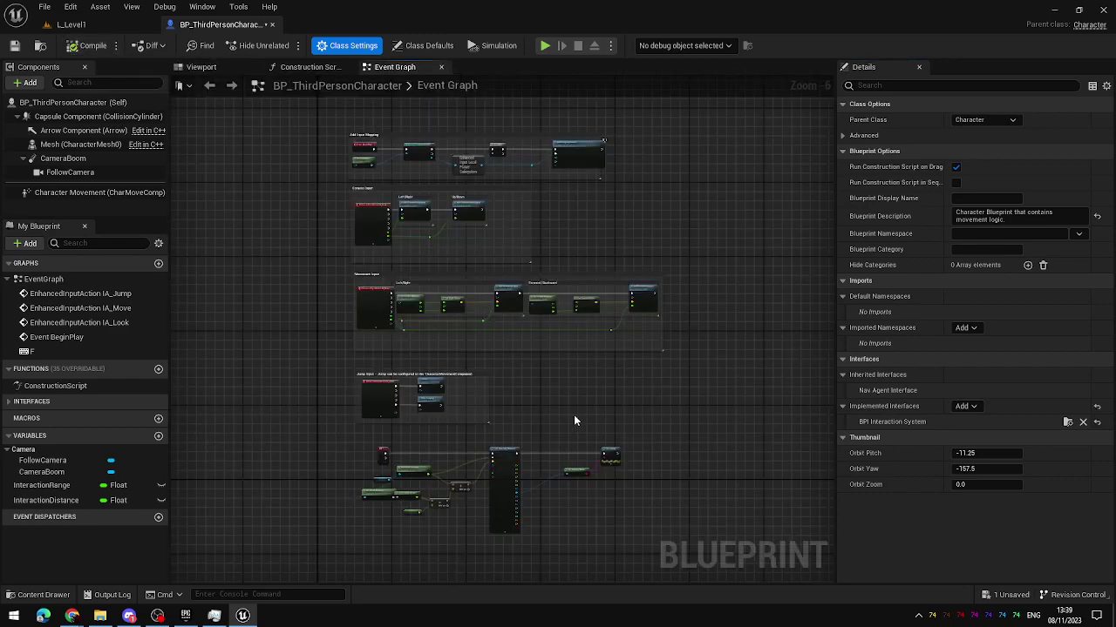
pyautogui.scroll(2, 574, 415)
pyautogui.moveTo(574, 415); pyautogui.dragTo(529, 219, button='right')
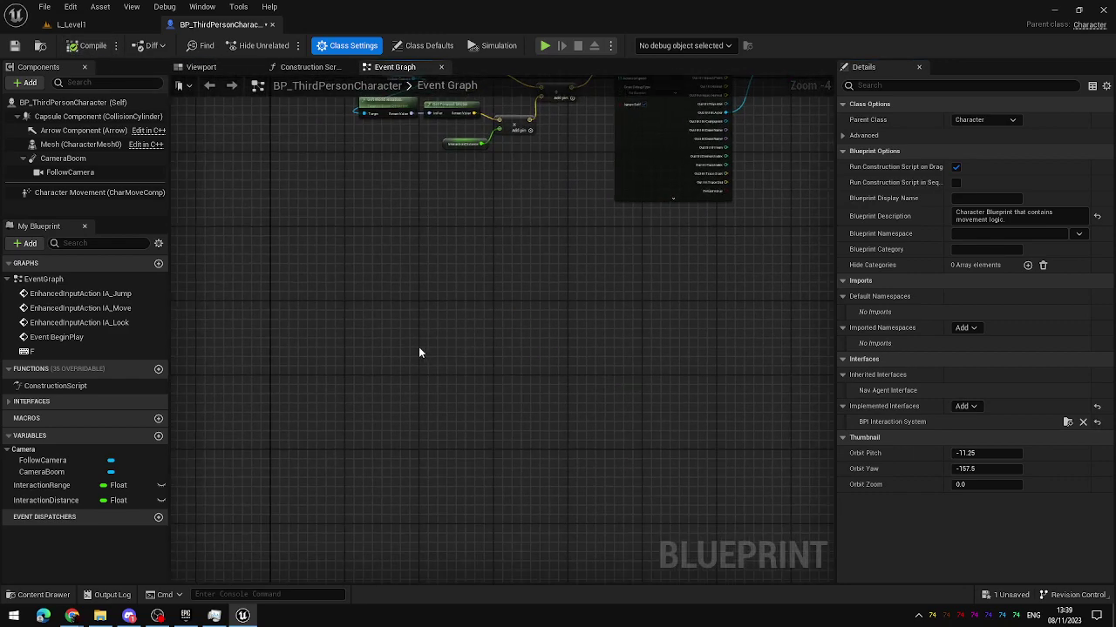
pyautogui.moveTo(526, 327)
pyautogui.mouseDown(button='right')
pyautogui.moveTo(520, 308)
pyautogui.moveTo(448, 300)
pyautogui.mouseUp(button='right')
pyautogui.rightClick(447, 299)
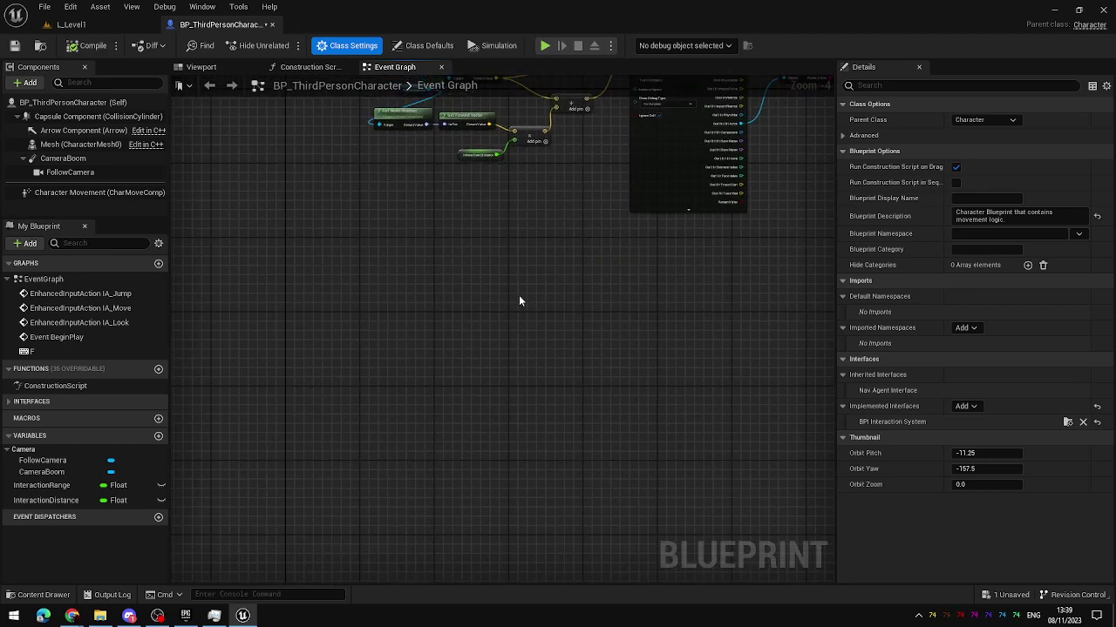
pyautogui.write('try')
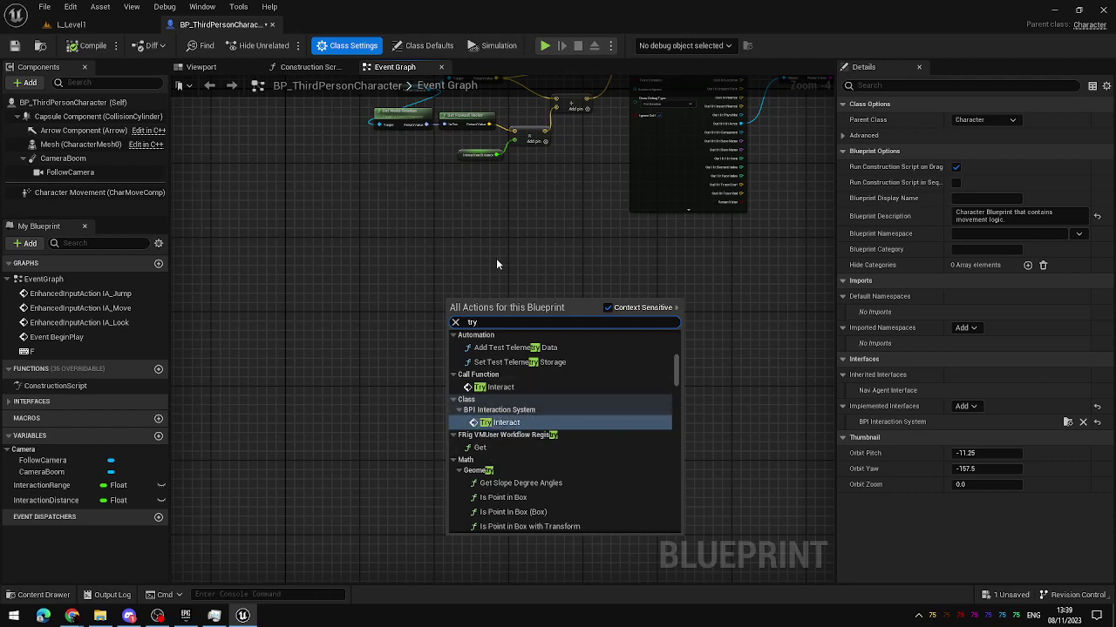
pyautogui.moveTo(509, 257); pyautogui.dragTo(523, 254, button='right')
pyautogui.scroll(-1, 523, 254)
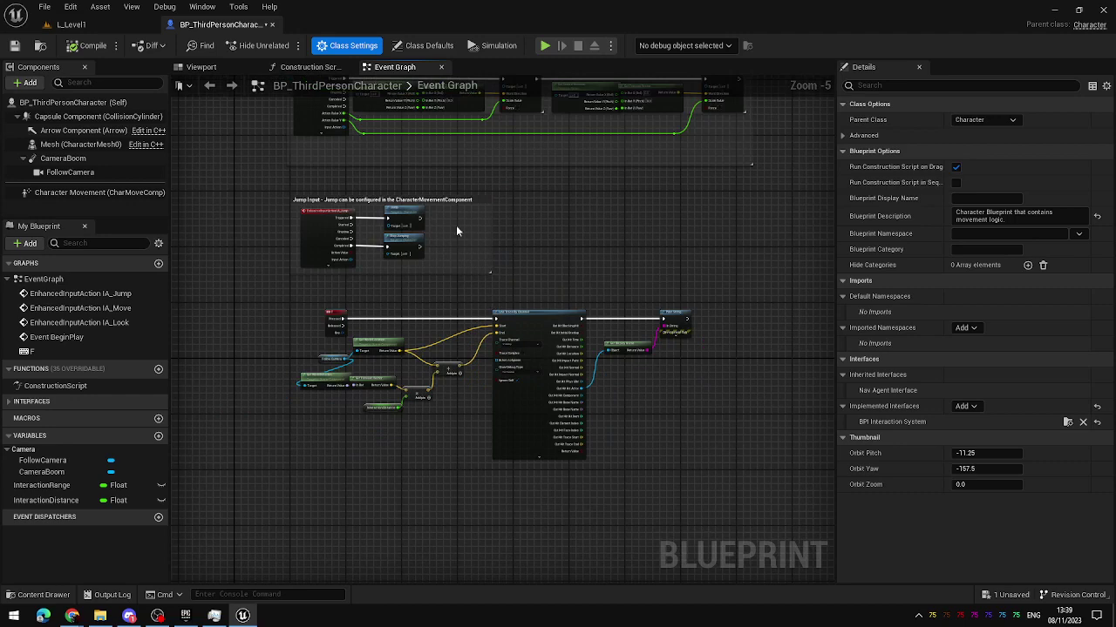
pyautogui.click(74, 24)
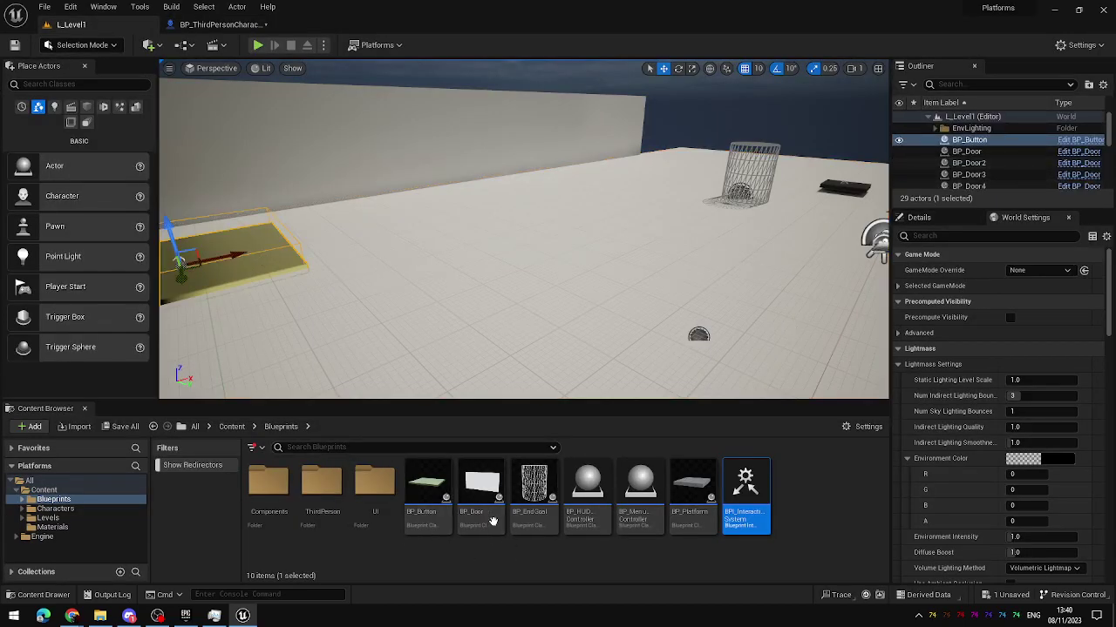
# Add BPI Interaction System to BP_Button's implemented interfaces and save all assets.
pyautogui.doubleClick(432, 490)
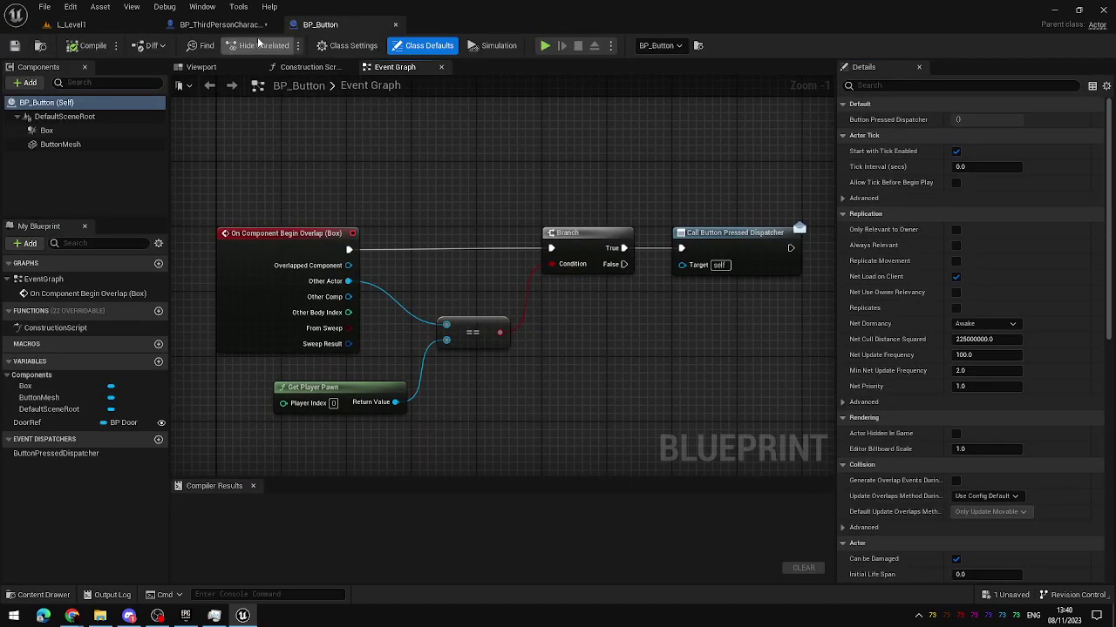
pyautogui.click(336, 48)
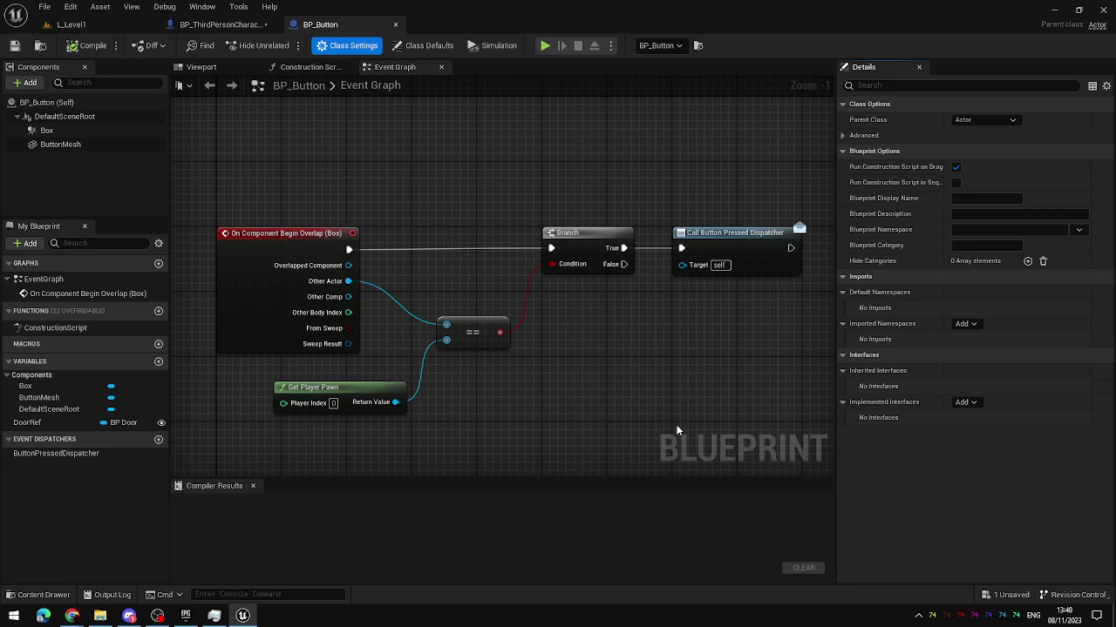
pyautogui.click(965, 402)
pyautogui.click(980, 378)
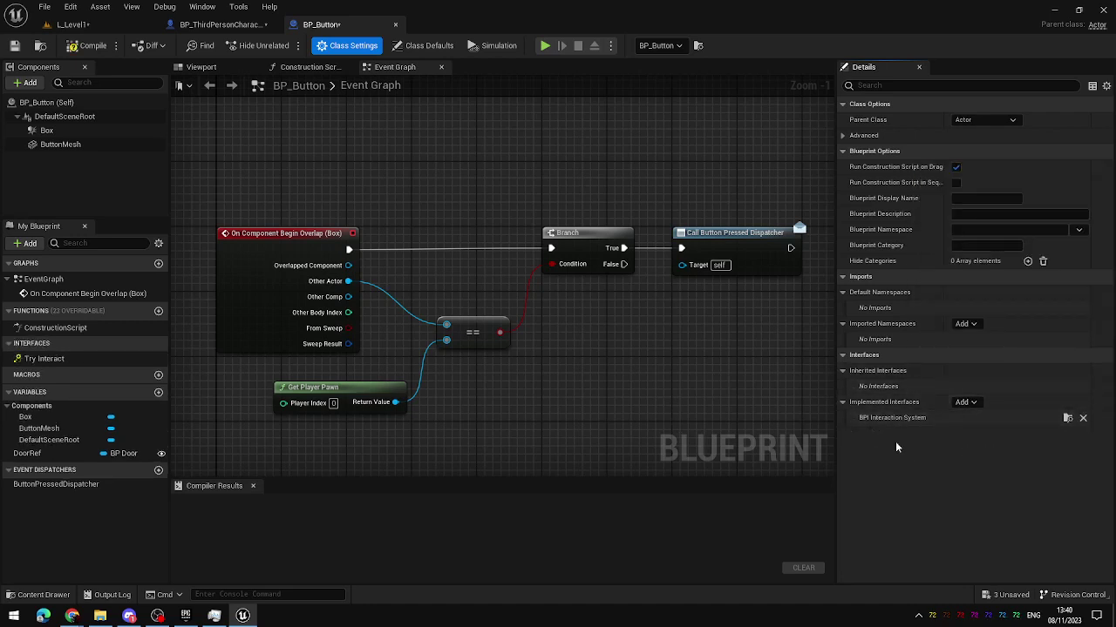
pyautogui.hotkey('ctrl', 'shift', 's')
# Look up 'try inter' in BP_Button's graph without adding a node, then compile BP_Button.
pyautogui.moveTo(562, 186); pyautogui.dragTo(544, 145, button='right')
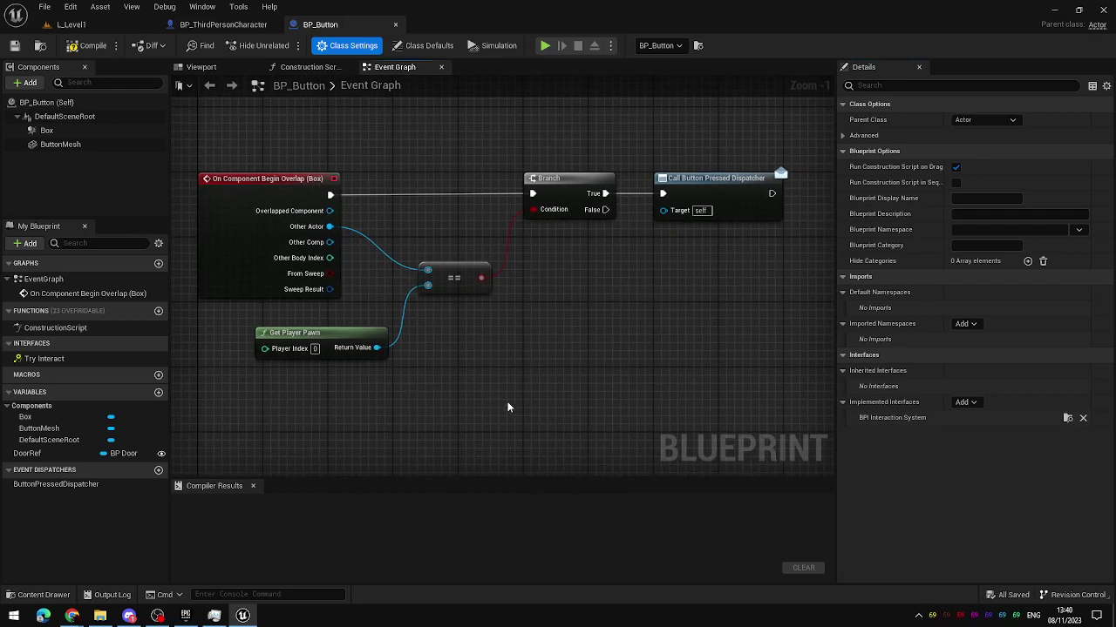
pyautogui.moveTo(508, 407); pyautogui.dragTo(531, 289, button='right')
pyautogui.rightClick(353, 309)
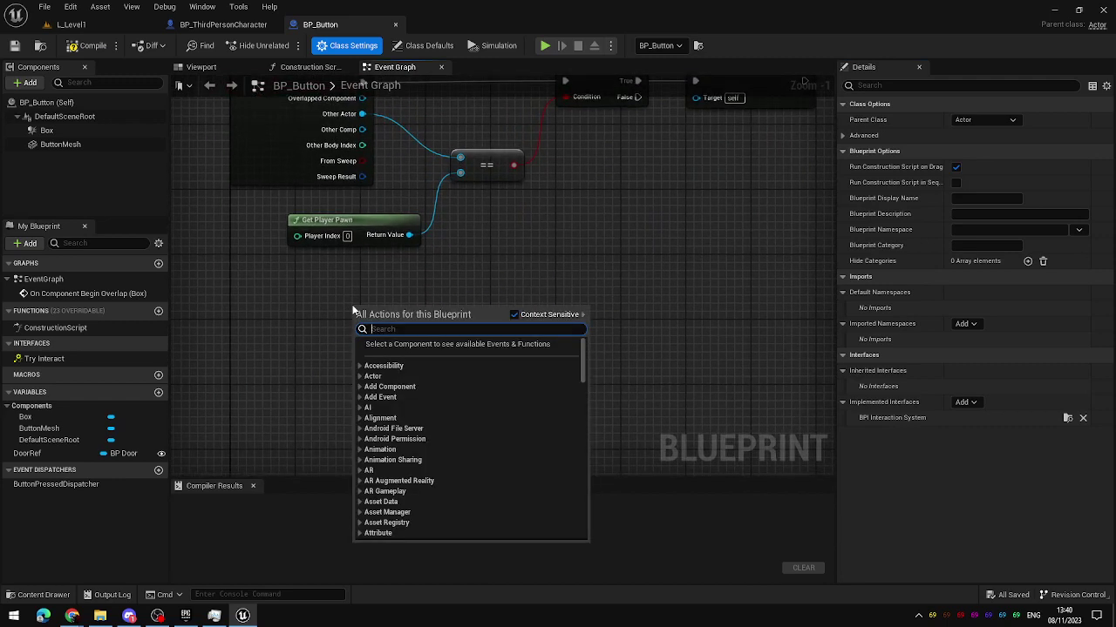
pyautogui.write('try')
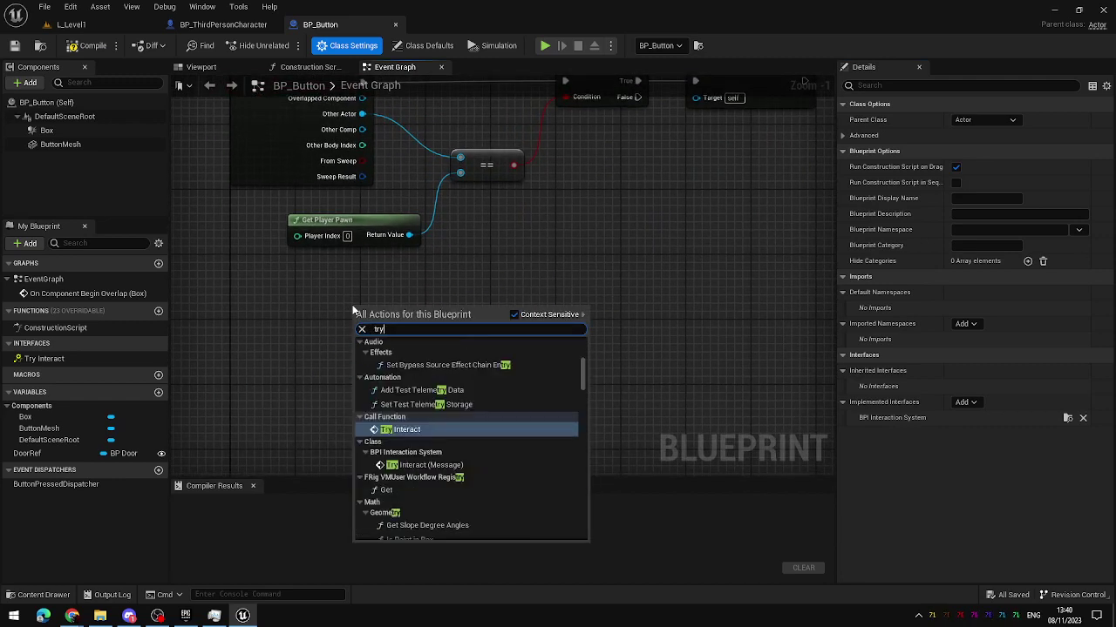
pyautogui.write(' inter')
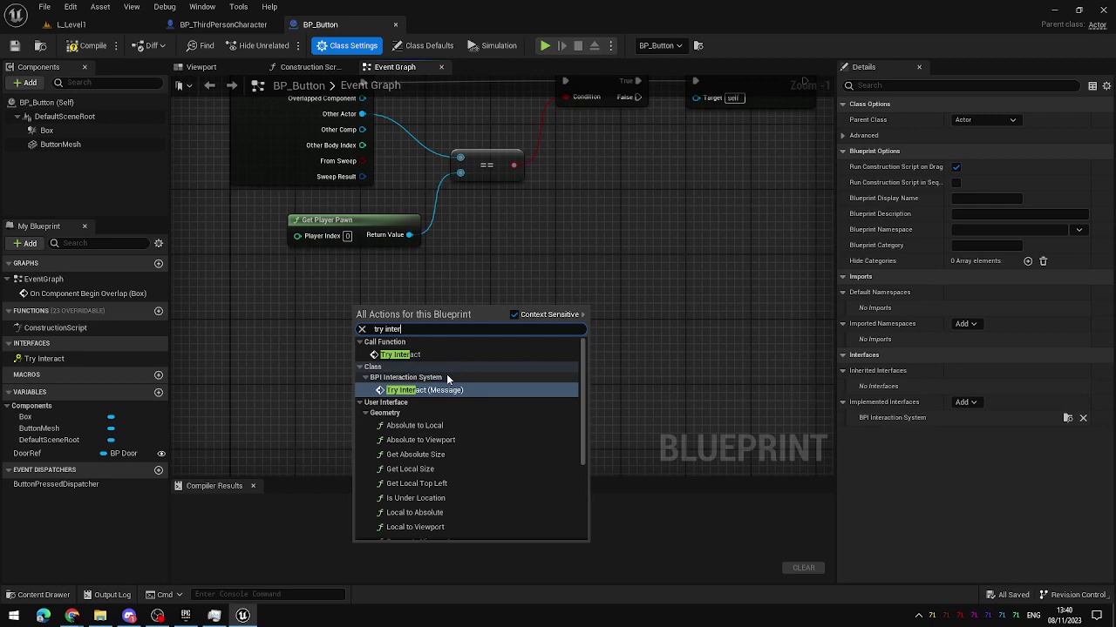
pyautogui.click(356, 295)
pyautogui.press('Home')
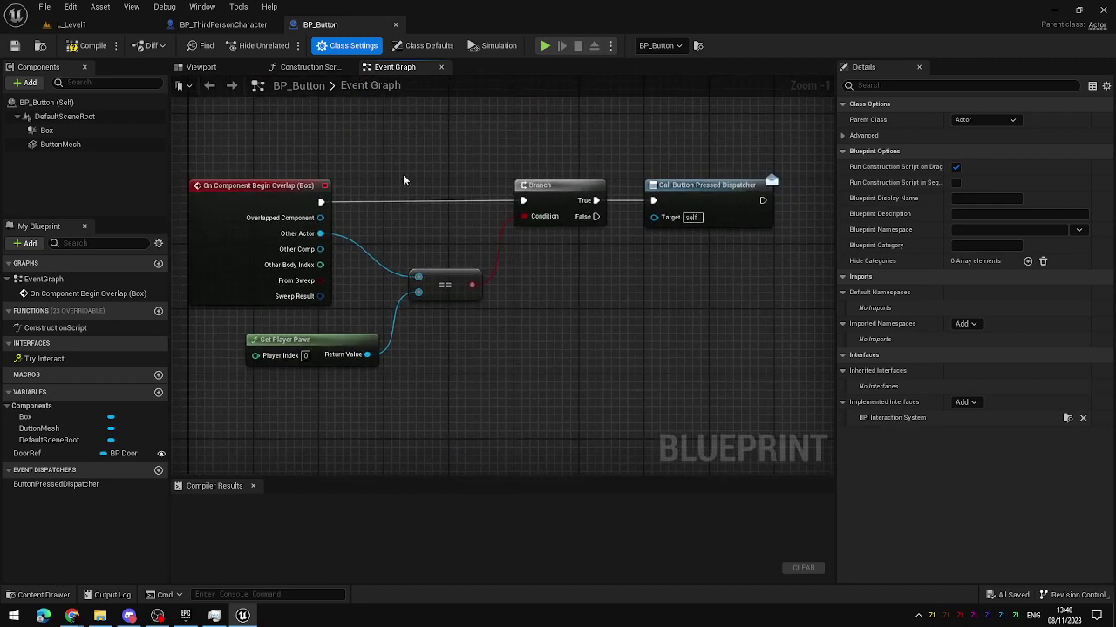
pyautogui.click(93, 47)
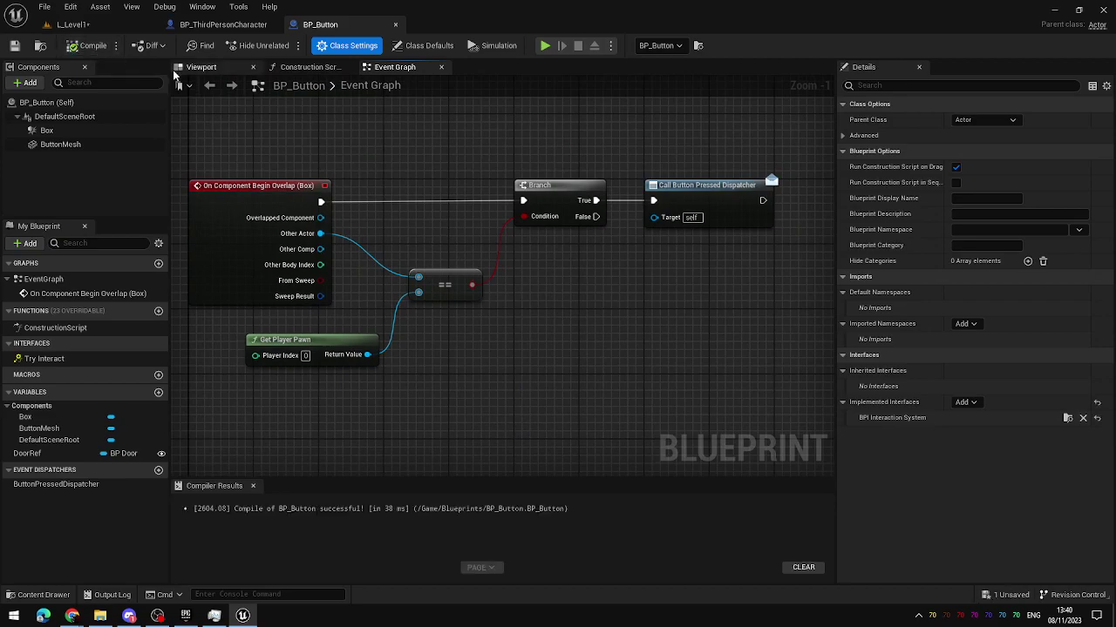
pyautogui.click(223, 24)
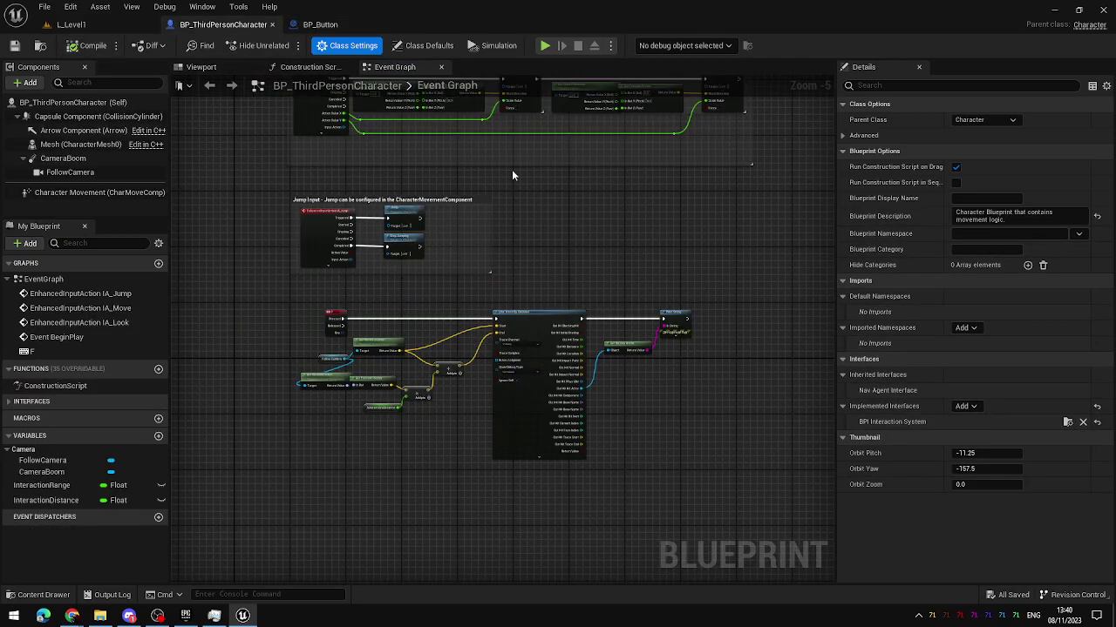
# Marquee-select and delete the Get Display Name and Print String nodes after the line trace.
pyautogui.scroll(5, 523, 349)
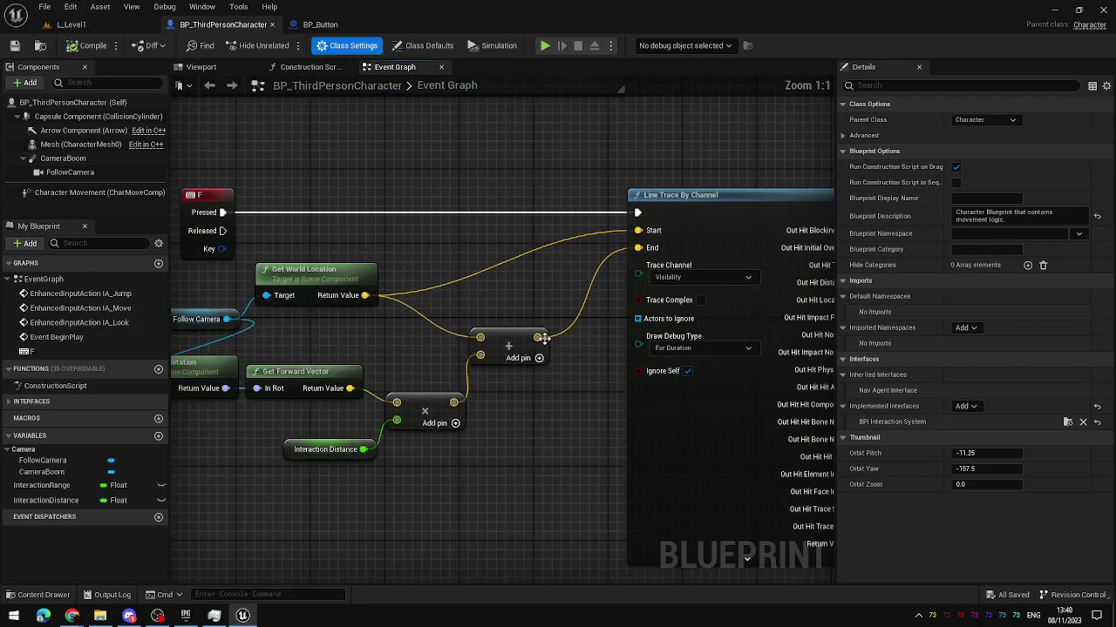
pyautogui.moveTo(541, 338); pyautogui.dragTo(197, 270, button='right')
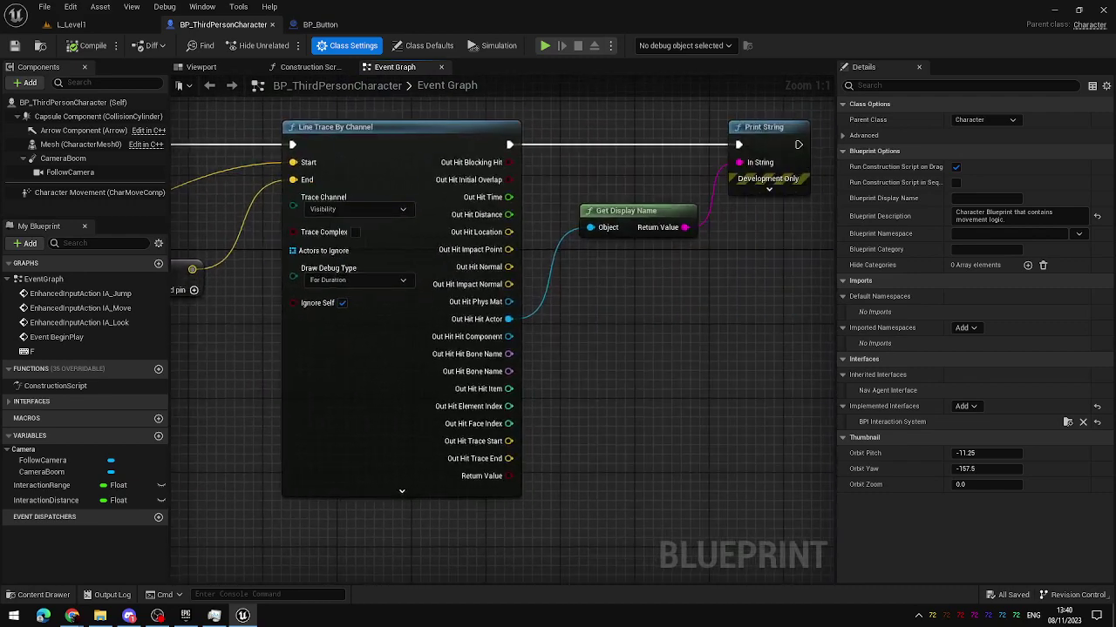
pyautogui.moveTo(635, 283); pyautogui.dragTo(569, 316, button='right')
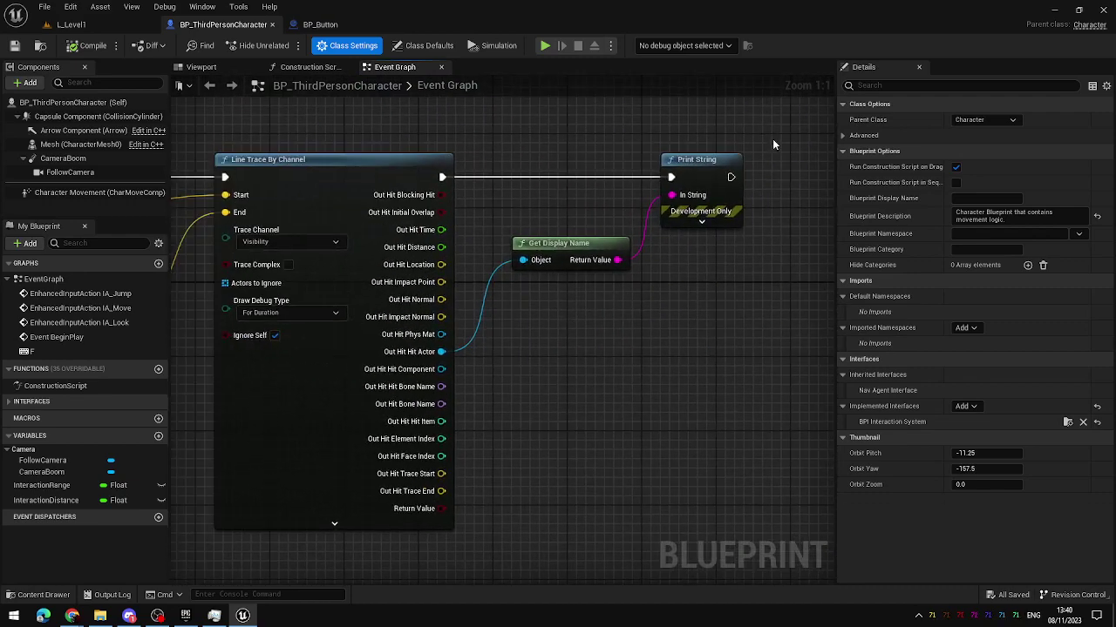
pyautogui.moveTo(772, 139); pyautogui.dragTo(583, 296)
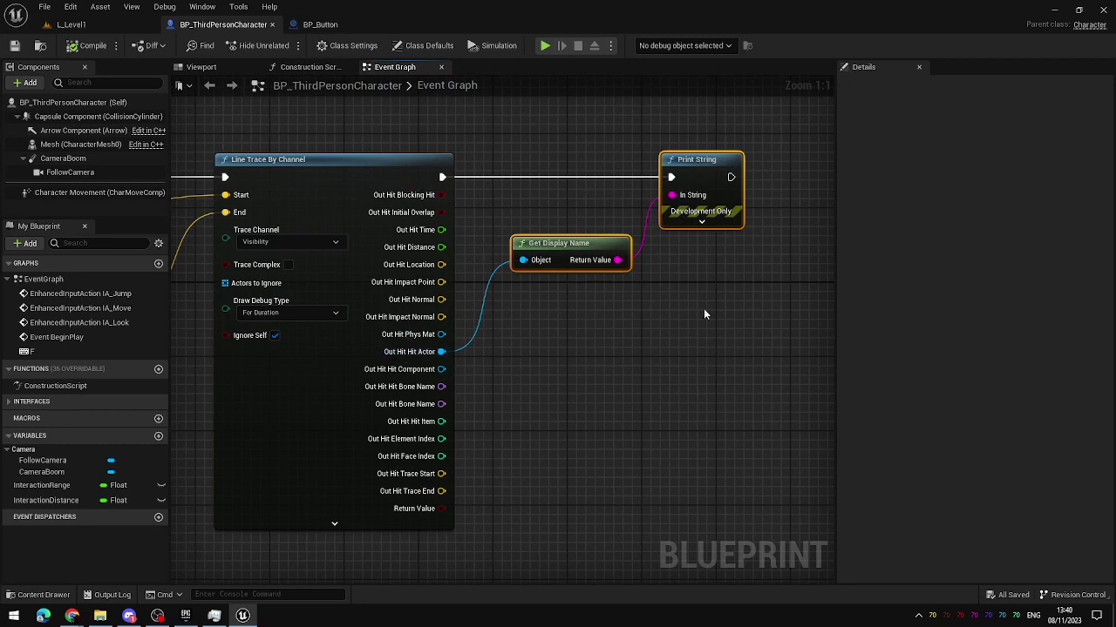
pyautogui.moveTo(766, 125); pyautogui.dragTo(557, 316)
pyautogui.press('Delete')
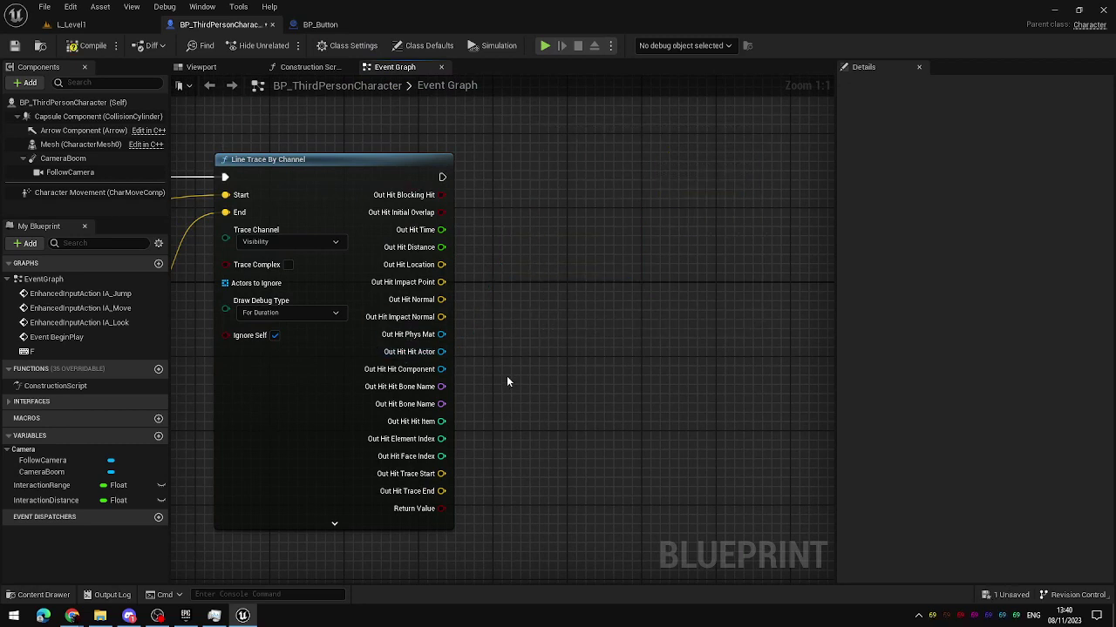
# Wire Out Hit Actor into a Does Implement Interface node checking BPI_InteractionSystem.
pyautogui.moveTo(442, 352); pyautogui.dragTo(597, 238)
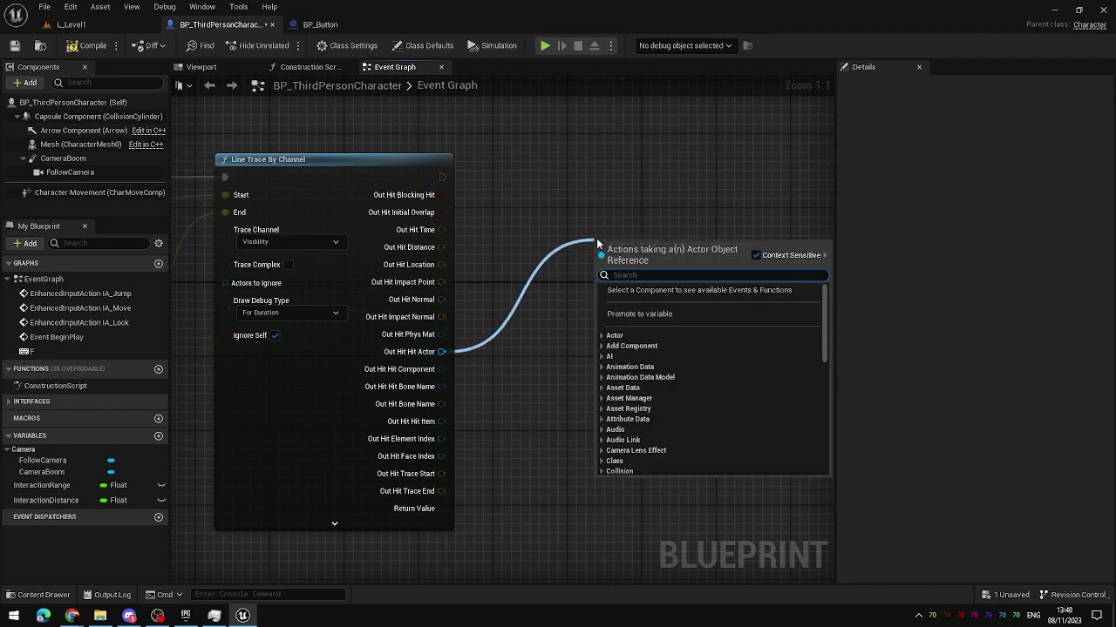
pyautogui.write('interfac')
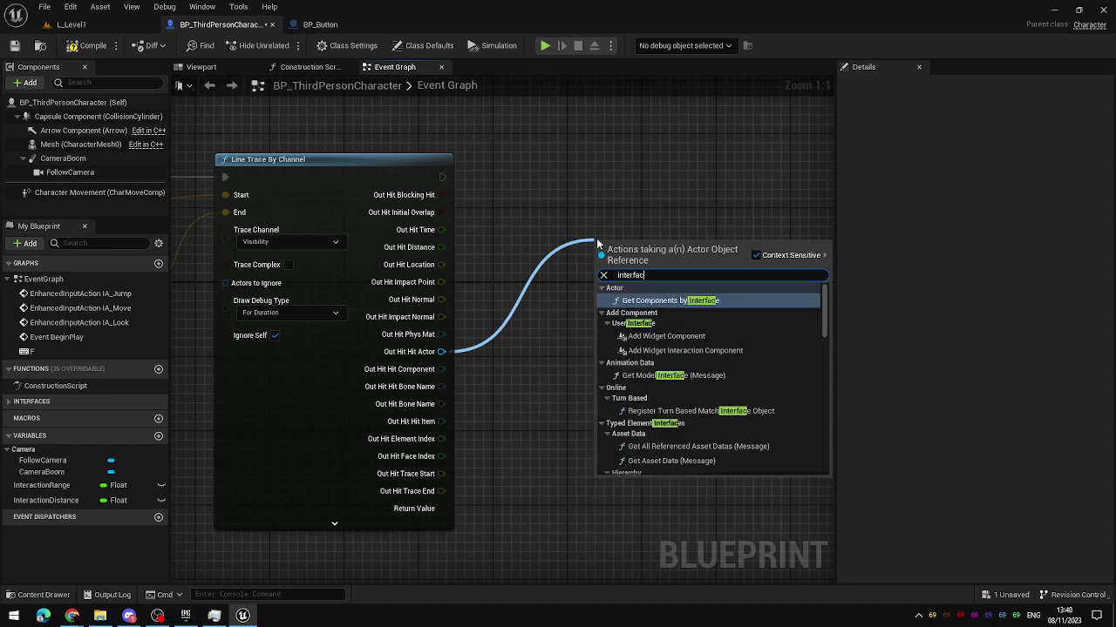
pyautogui.write('e')
pyautogui.scroll(-5, 688, 366)
pyautogui.scroll(-5, 708, 377)
pyautogui.scroll(-5, 726, 370)
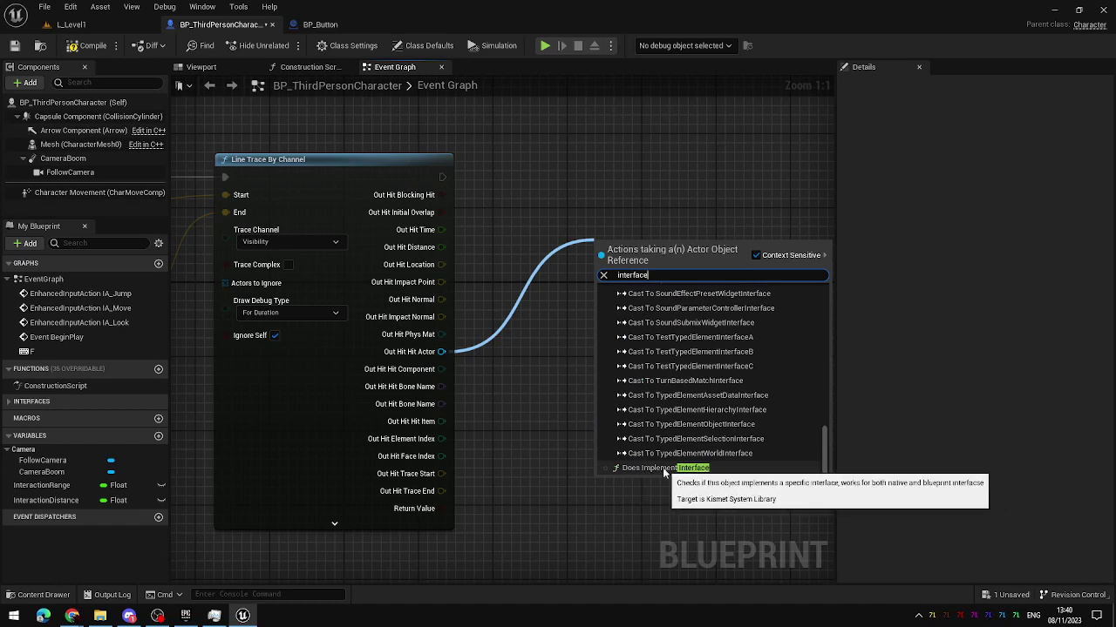
pyautogui.click(558, 397)
pyautogui.moveTo(441, 352); pyautogui.dragTo(540, 267)
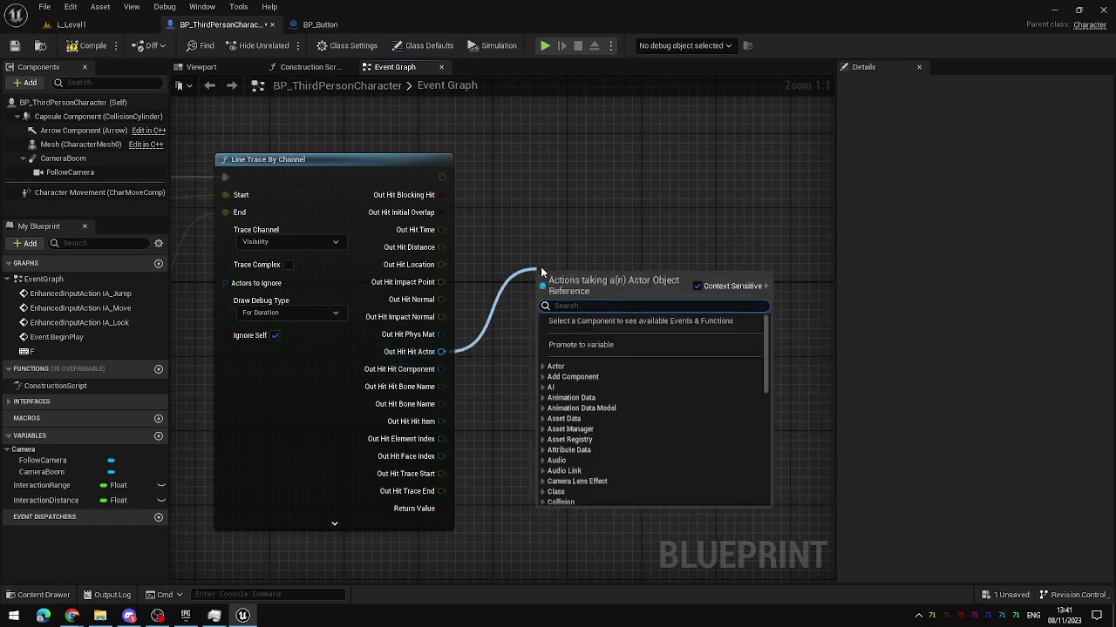
pyautogui.write('implem')
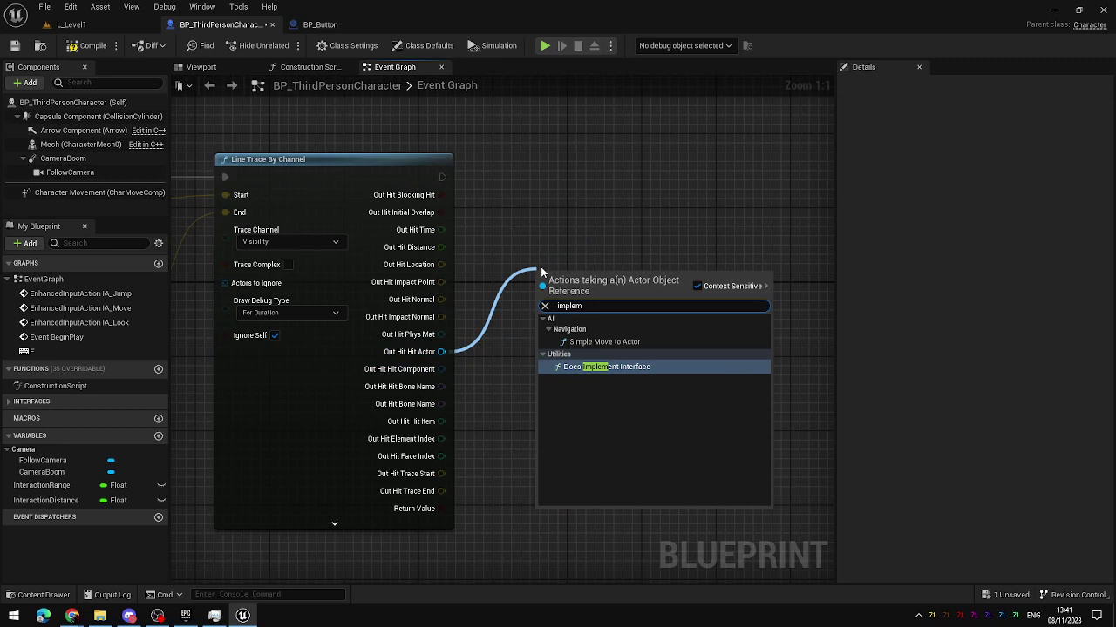
pyautogui.click(625, 367)
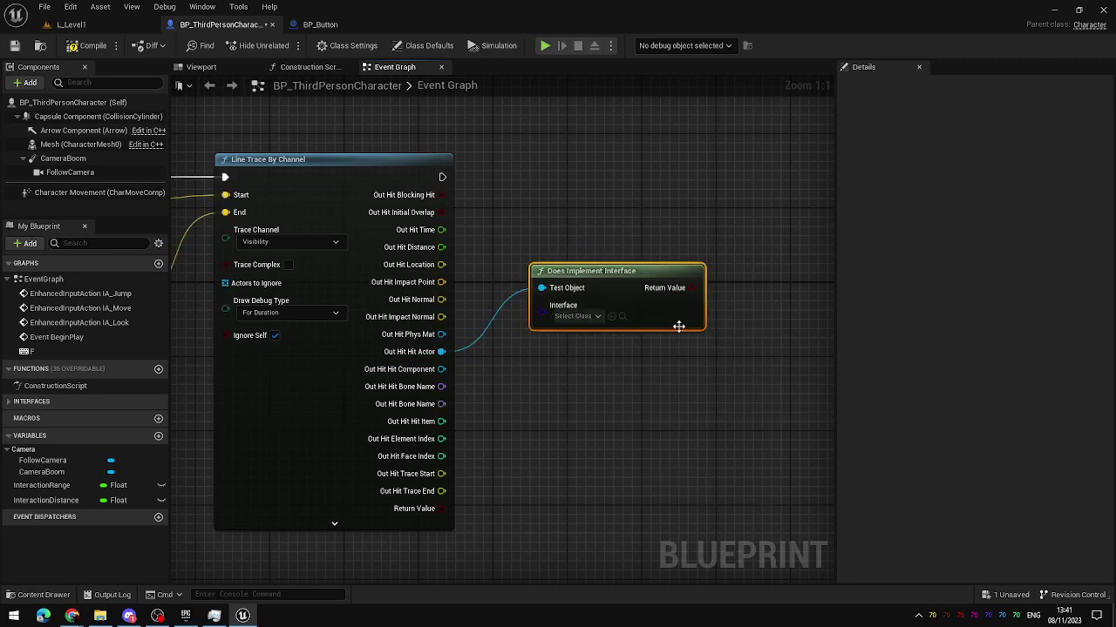
pyautogui.click(596, 317)
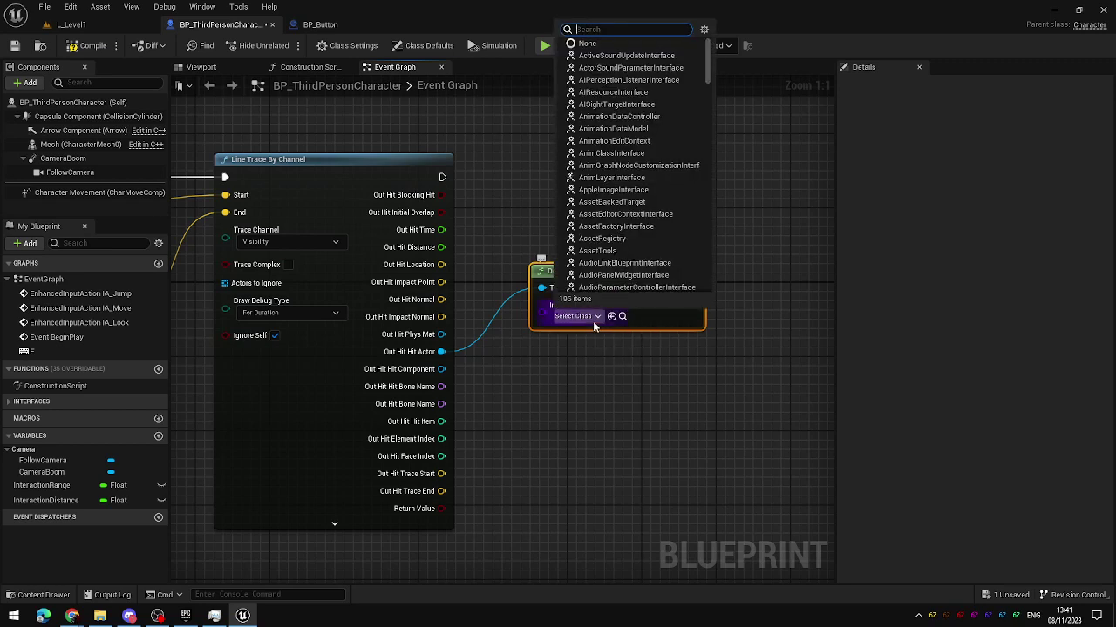
pyautogui.write('BPI')
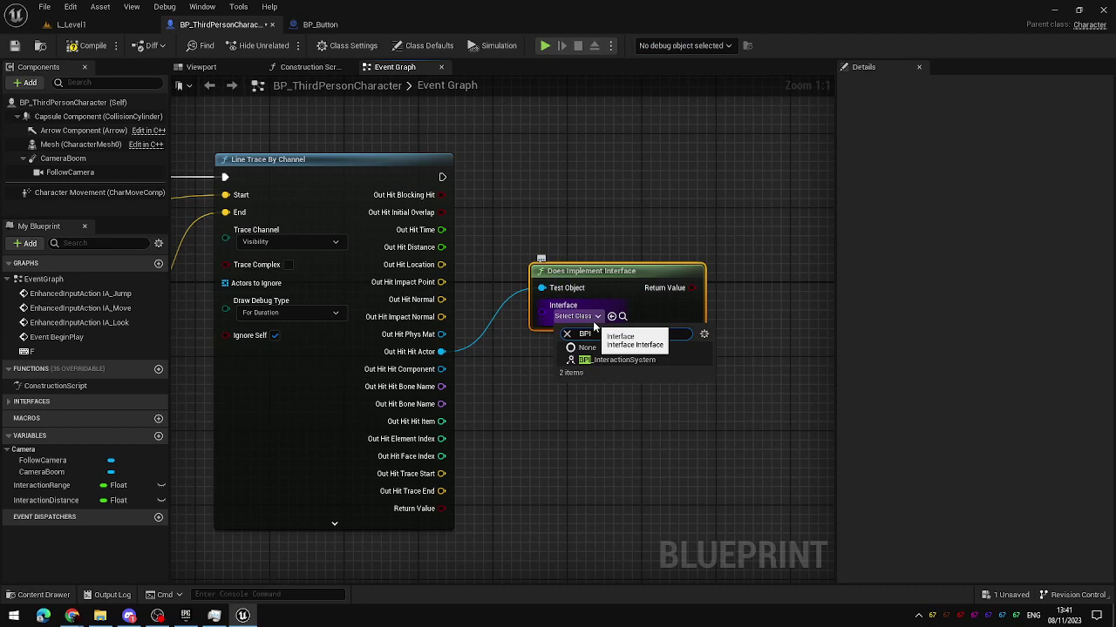
pyautogui.click(644, 360)
# Add a Branch fed by the trace's execution, with the interface check's Return Value as Condition.
pyautogui.moveTo(658, 387); pyautogui.dragTo(604, 384, button='right')
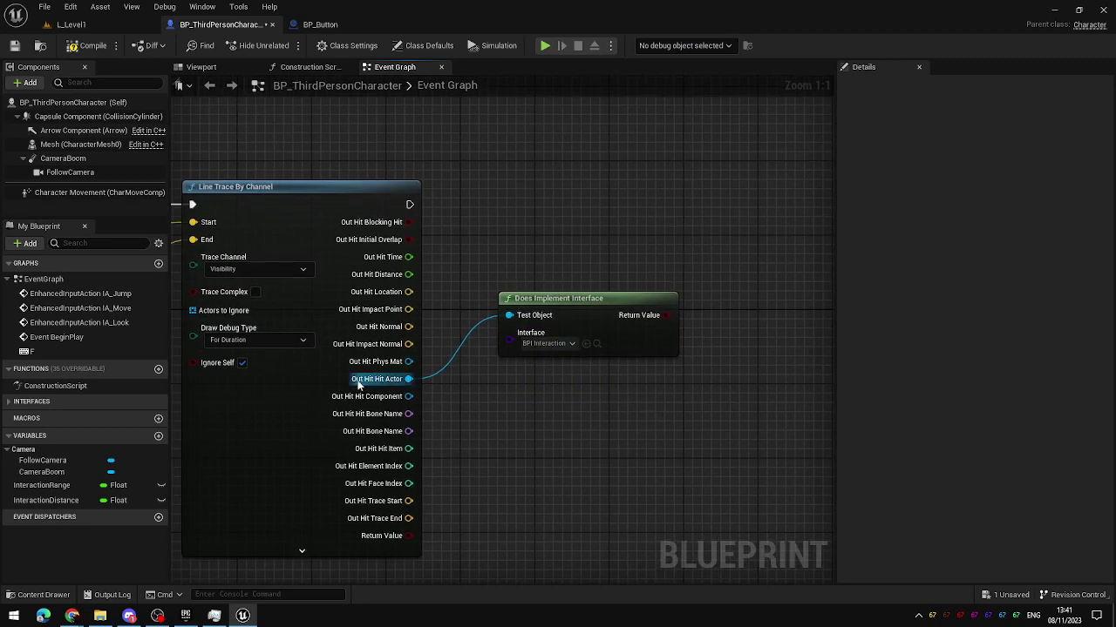
pyautogui.click(288, 277)
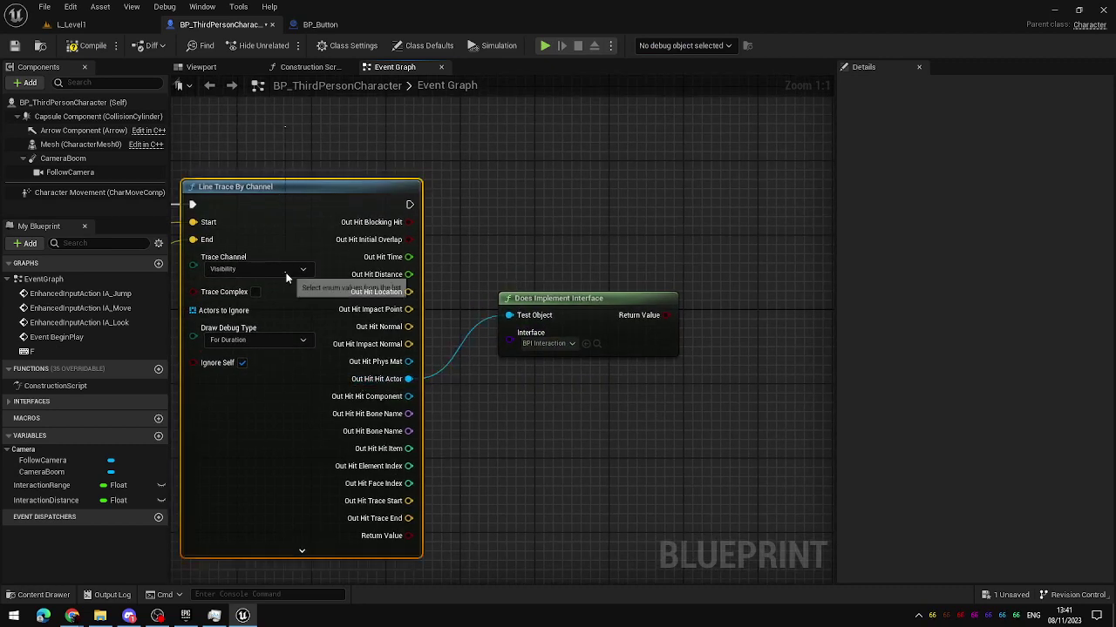
pyautogui.click(578, 409)
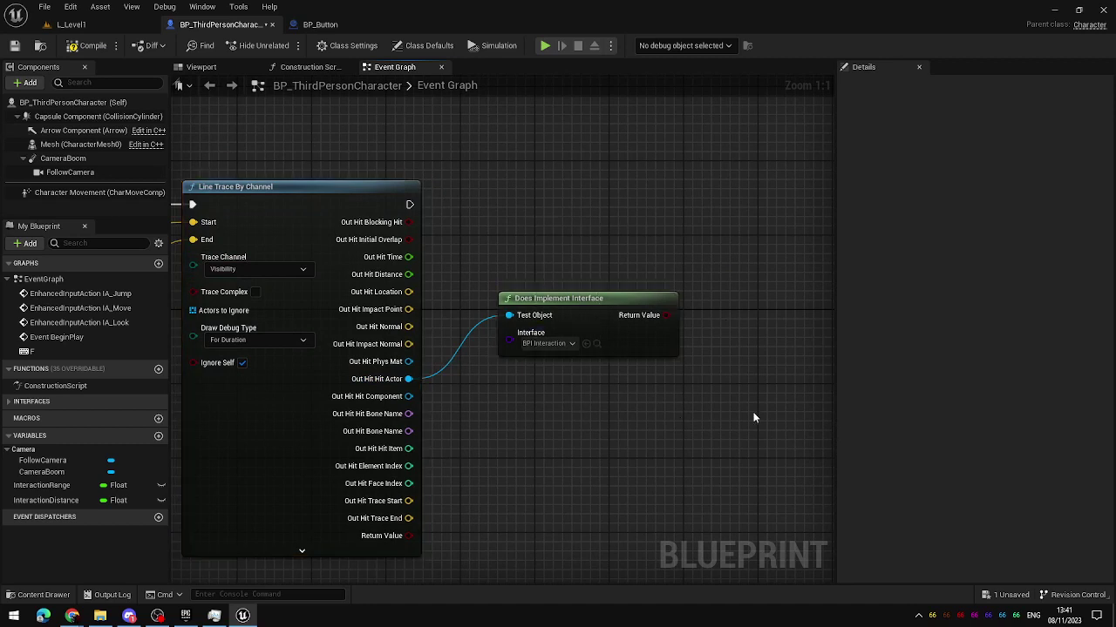
pyautogui.moveTo(662, 316); pyautogui.dragTo(697, 323)
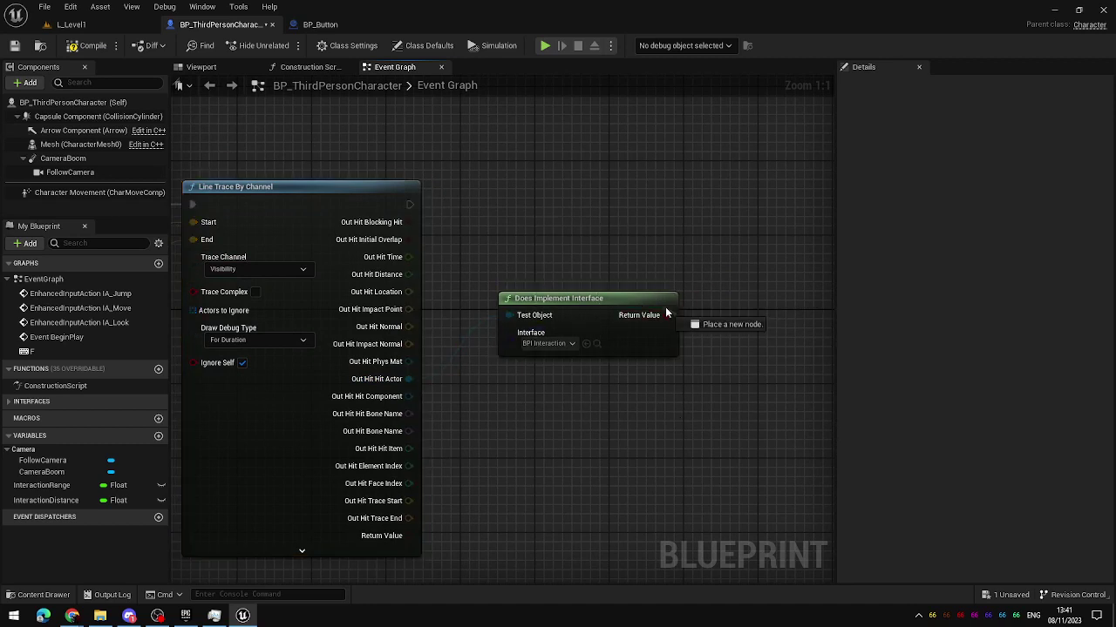
pyautogui.click(567, 196)
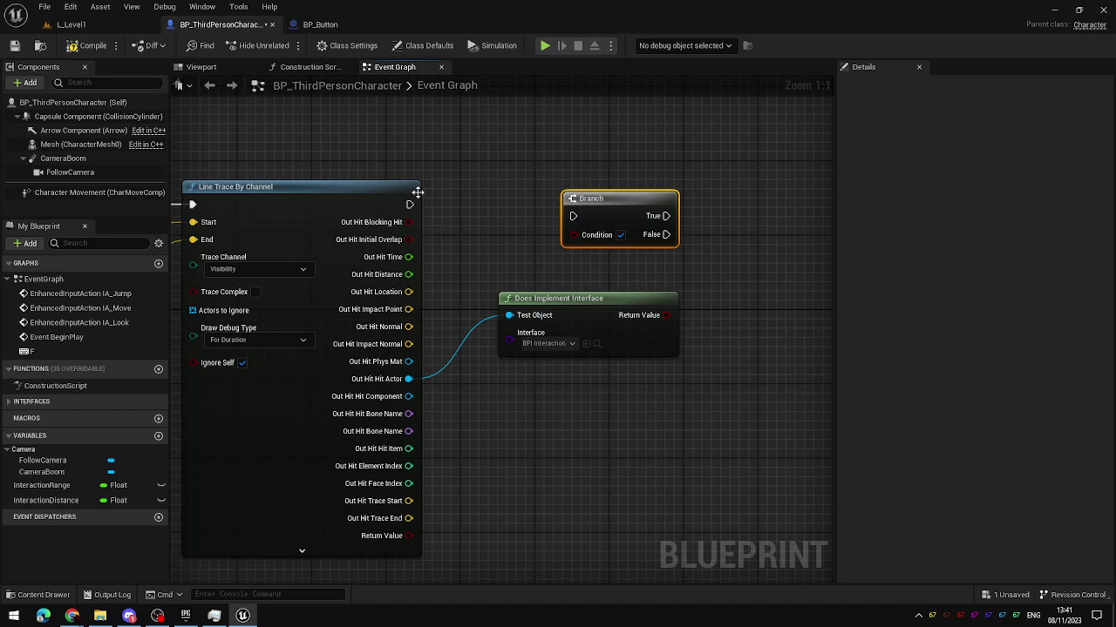
pyautogui.moveTo(410, 204); pyautogui.dragTo(573, 217)
pyautogui.moveTo(658, 320); pyautogui.dragTo(575, 235)
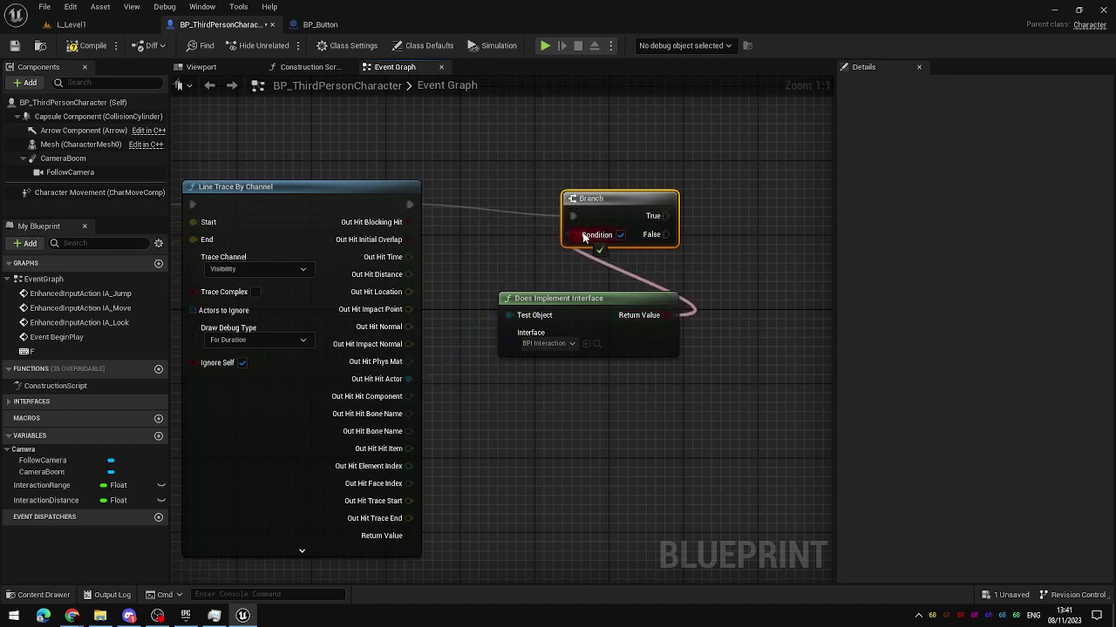
pyautogui.moveTo(615, 204)
pyautogui.mouseDown()
pyautogui.moveTo(541, 194)
pyautogui.moveTo(550, 194)
pyautogui.mouseUp()
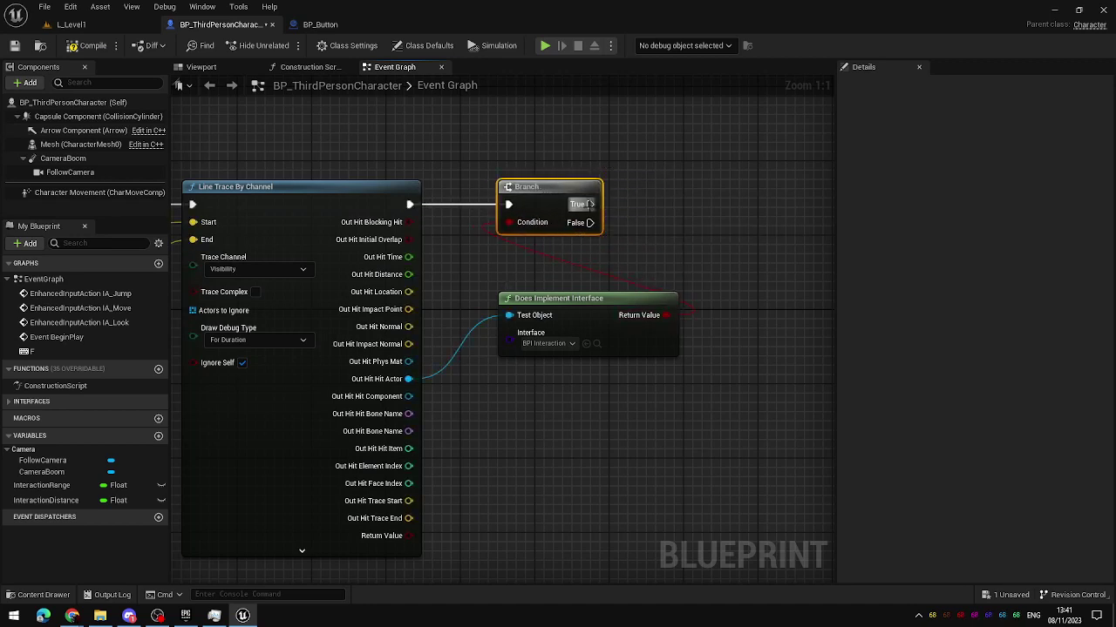
# Reframe the graph and pull a new connection from the hit actor output.
pyautogui.moveTo(652, 258); pyautogui.dragTo(590, 244, button='right')
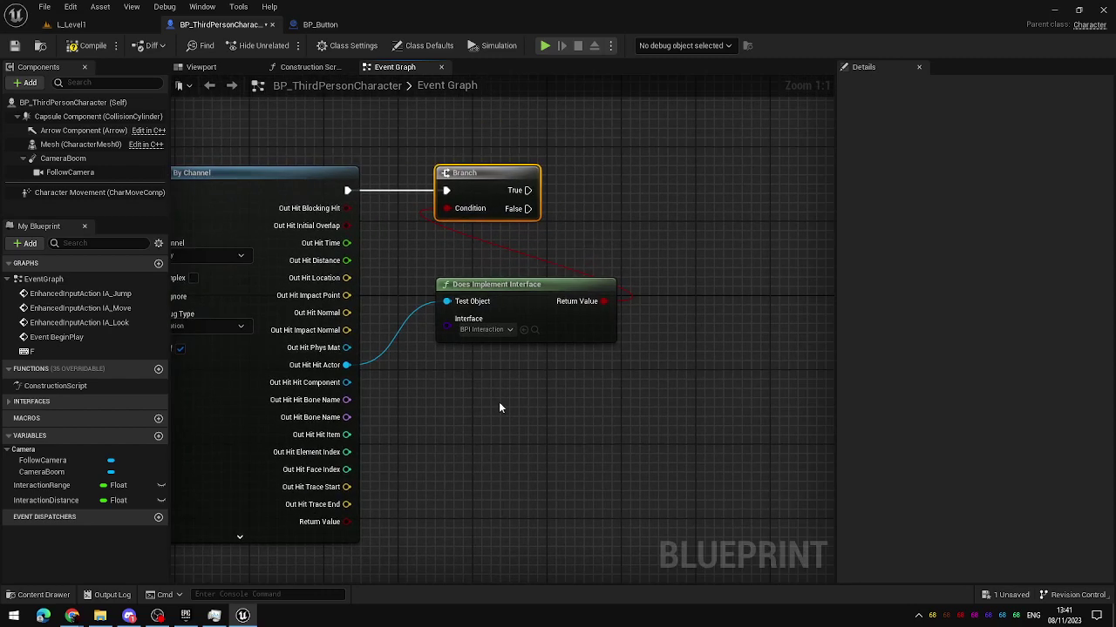
pyautogui.click(468, 337)
pyautogui.click(623, 399)
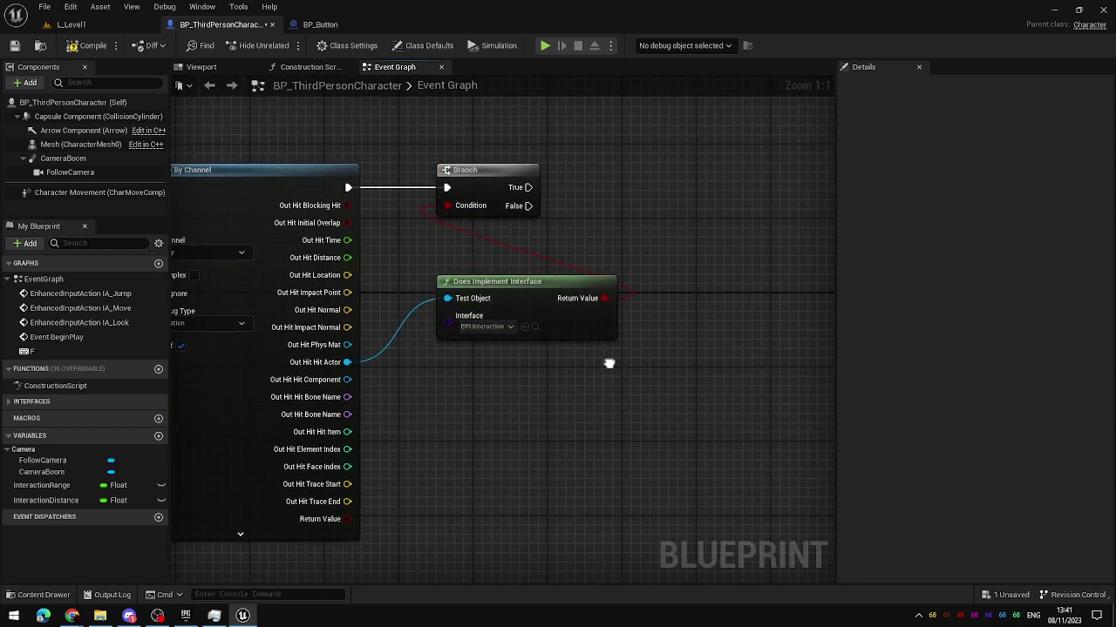
pyautogui.moveTo(607, 363); pyautogui.dragTo(574, 352, button='right')
pyautogui.moveTo(420, 394); pyautogui.dragTo(355, 379, button='right')
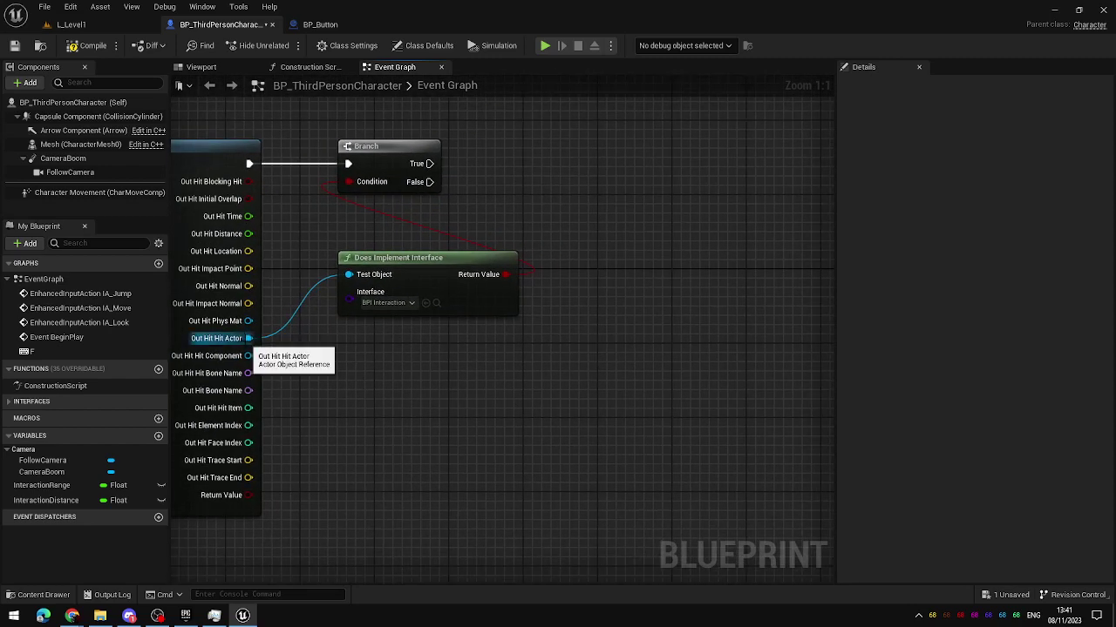
pyautogui.moveTo(248, 339)
pyautogui.mouseDown()
pyautogui.moveTo(451, 366)
pyautogui.moveTo(565, 353)
pyautogui.mouseUp()
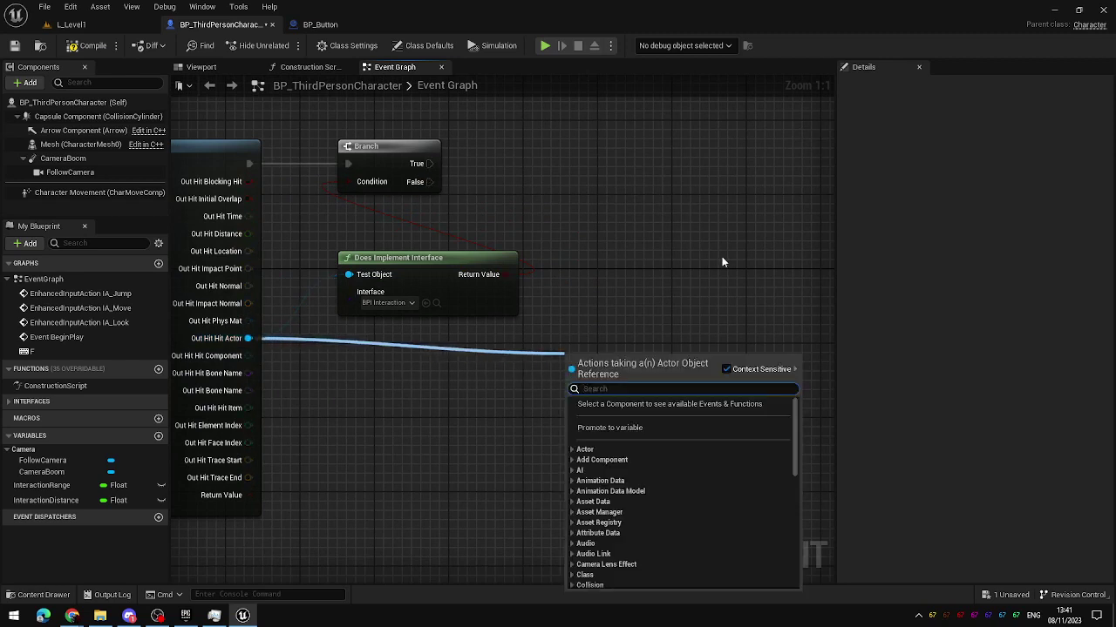
# Add a Try Interact message node and connect it to the Branch's True output.
pyautogui.write('try')
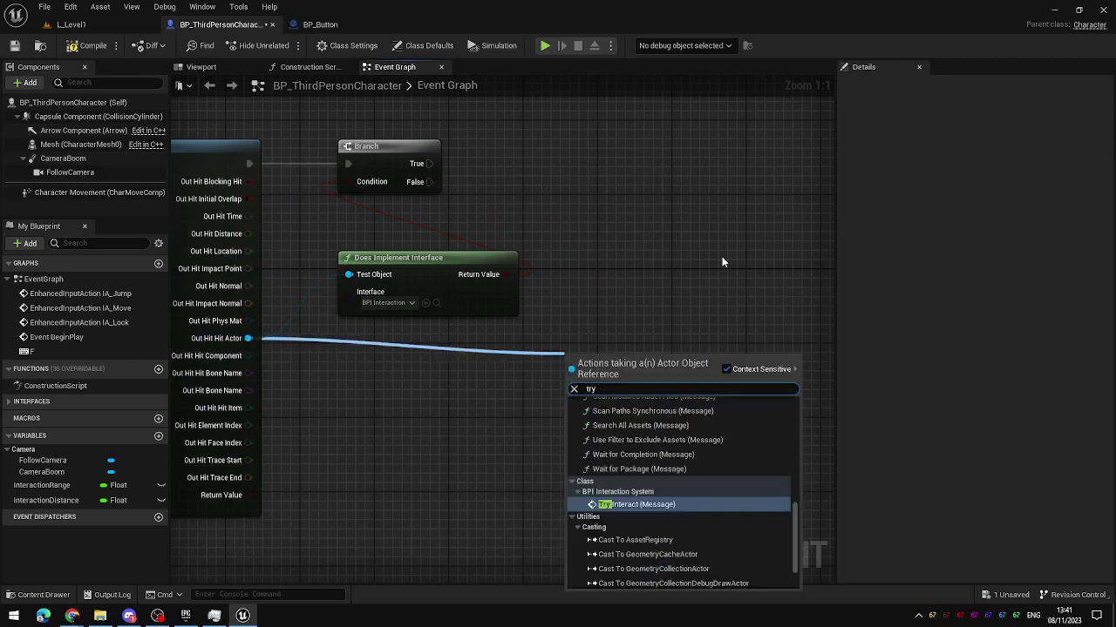
pyautogui.write(' in')
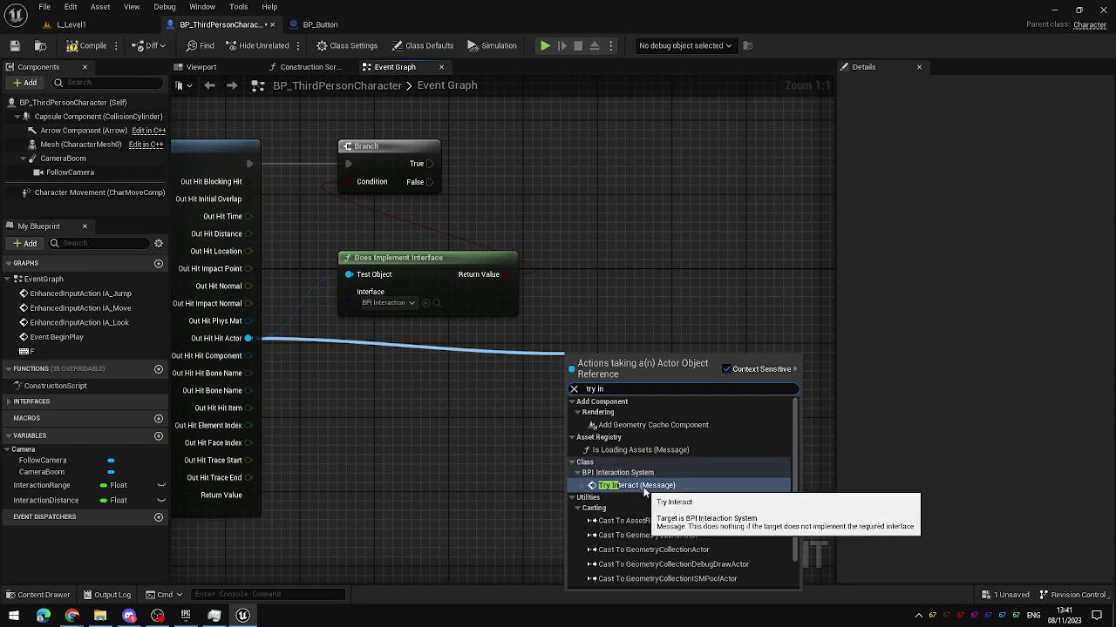
pyautogui.click(645, 494)
pyautogui.moveTo(592, 364); pyautogui.dragTo(531, 139)
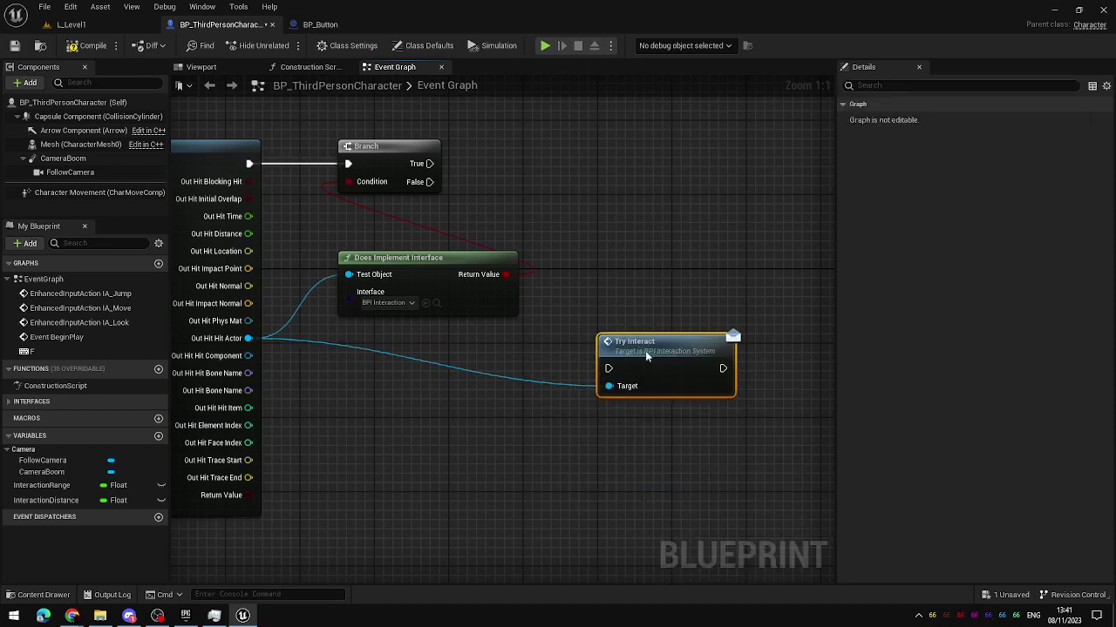
pyautogui.moveTo(530, 208); pyautogui.dragTo(473, 285, button='right')
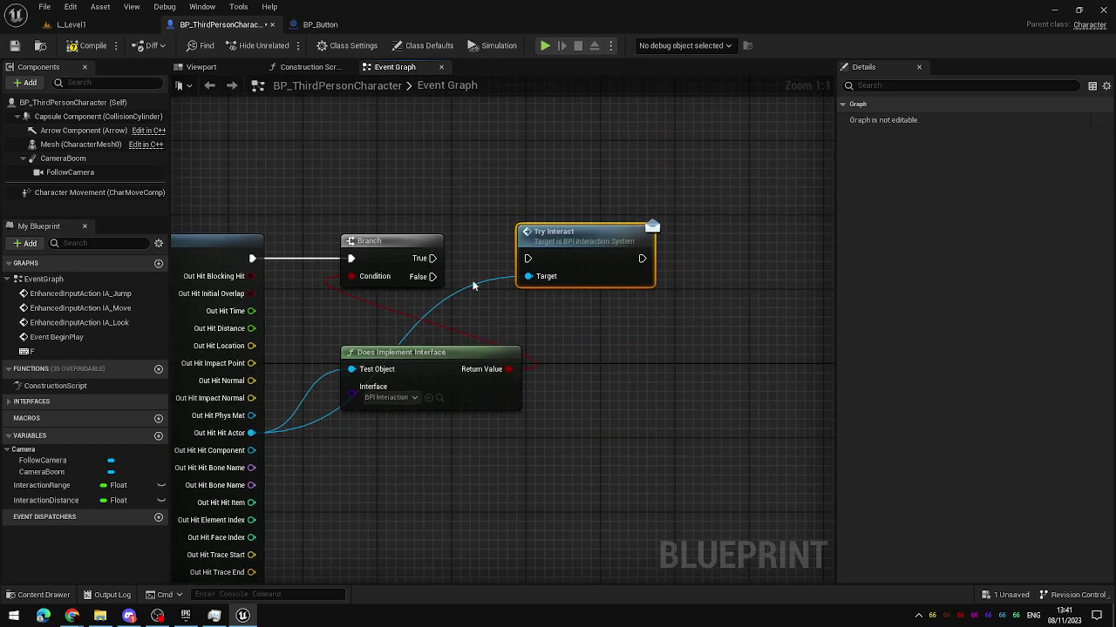
pyautogui.moveTo(432, 259); pyautogui.dragTo(527, 259)
# Check the Try Interact and Does Implement Interface nodes by selecting and deselecting them.
pyautogui.click(664, 378)
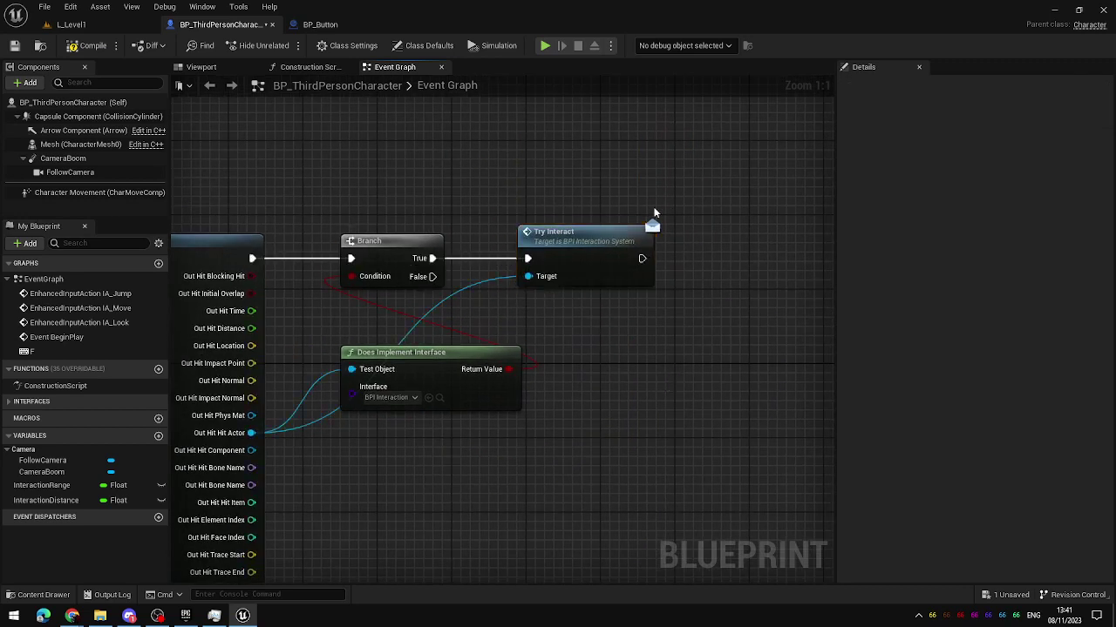
pyautogui.moveTo(687, 198); pyautogui.dragTo(648, 235)
pyautogui.click(671, 224)
pyautogui.moveTo(612, 300); pyautogui.dragTo(470, 436)
pyautogui.click(649, 340)
pyautogui.moveTo(672, 175); pyautogui.dragTo(583, 330)
pyautogui.click(557, 316)
pyautogui.click(320, 25)
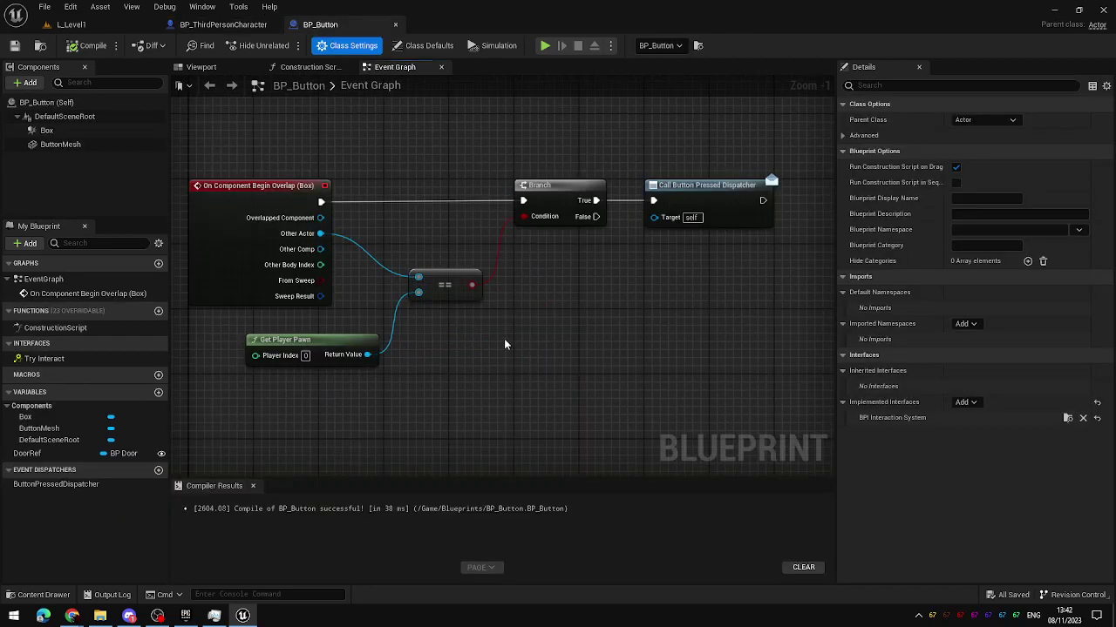
pyautogui.scroll(-2, 564, 358)
pyautogui.moveTo(565, 358); pyautogui.dragTo(525, 324, button='right')
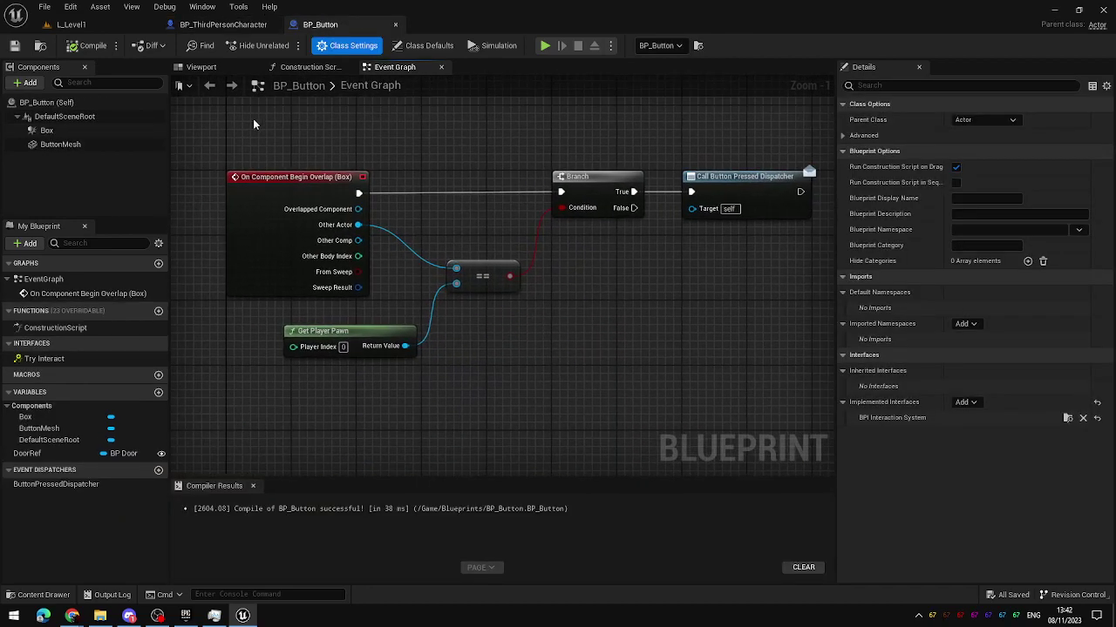
pyautogui.moveTo(576, 266); pyautogui.dragTo(548, 261, button='right')
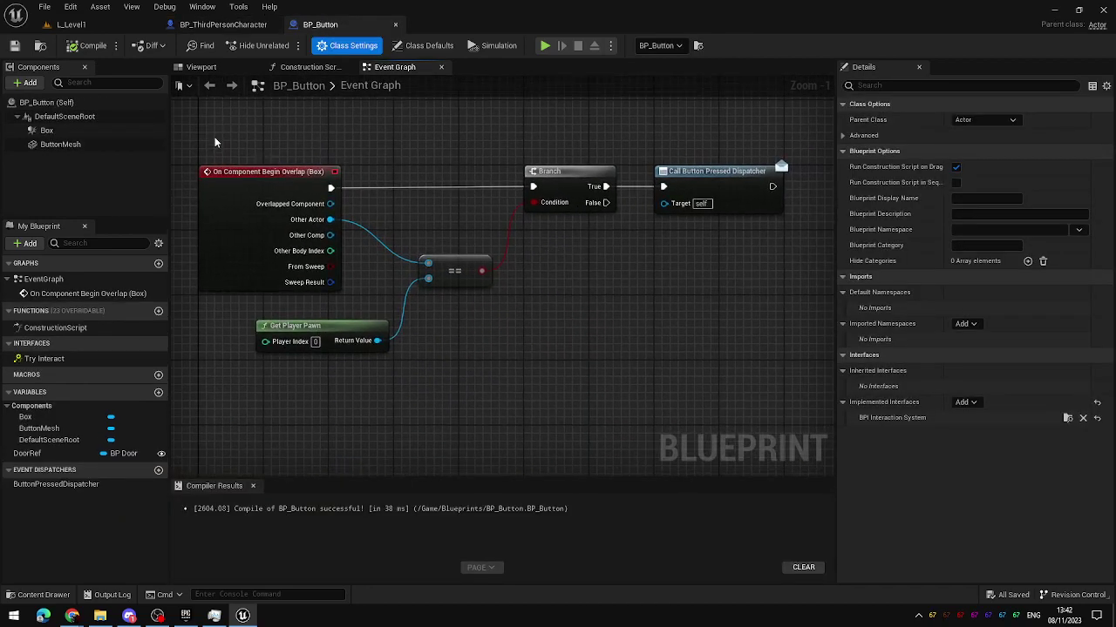
pyautogui.moveTo(214, 137); pyautogui.dragTo(242, 137, button='right')
pyautogui.moveTo(206, 113); pyautogui.dragTo(382, 300)
pyautogui.moveTo(588, 326); pyautogui.dragTo(505, 326, button='right')
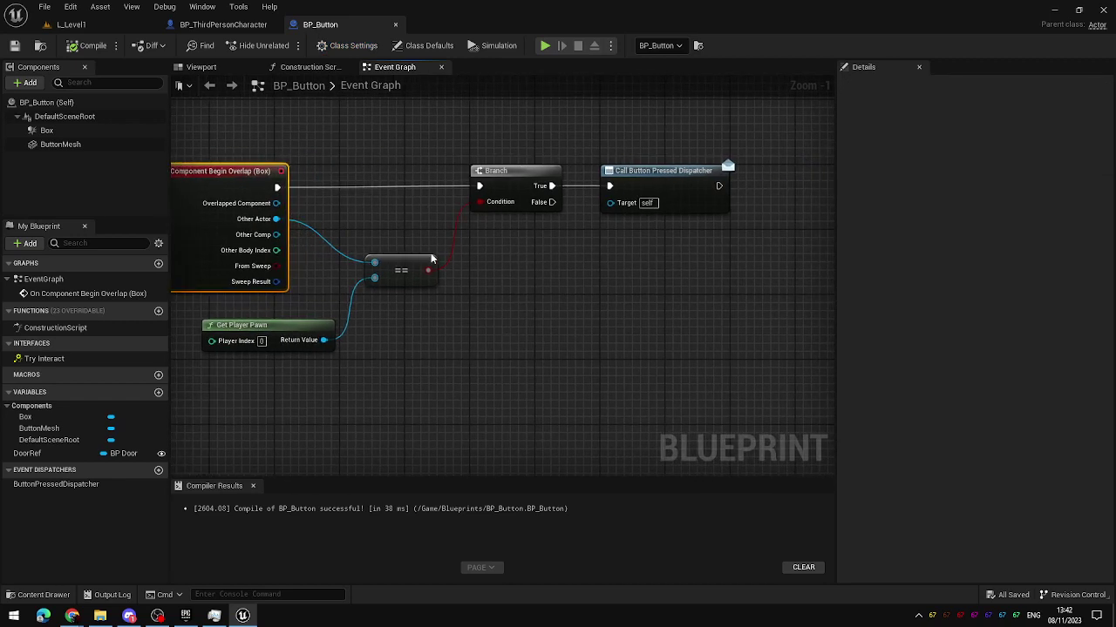
pyautogui.moveTo(724, 126); pyautogui.dragTo(661, 238)
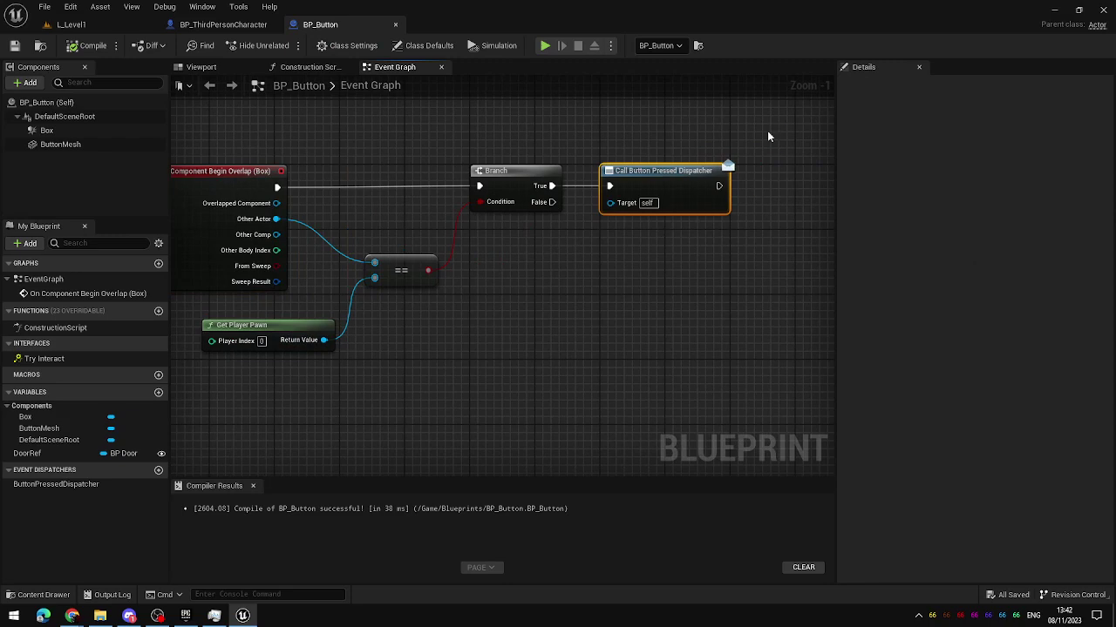
pyautogui.moveTo(585, 295); pyautogui.dragTo(533, 260, button='right')
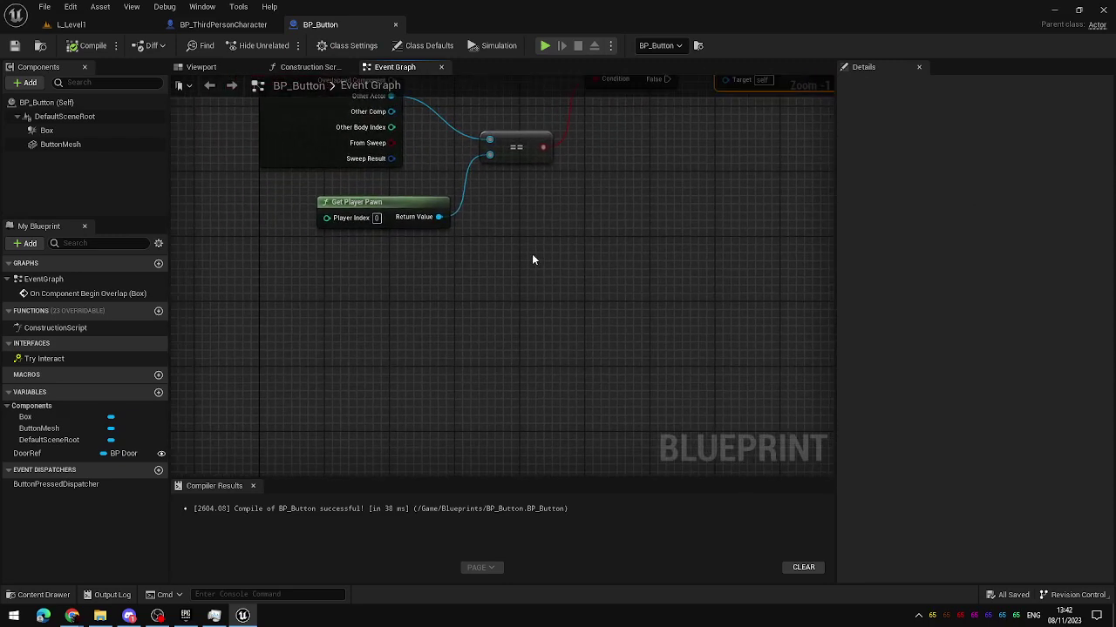
pyautogui.moveTo(611, 288); pyautogui.dragTo(269, 150, button='right')
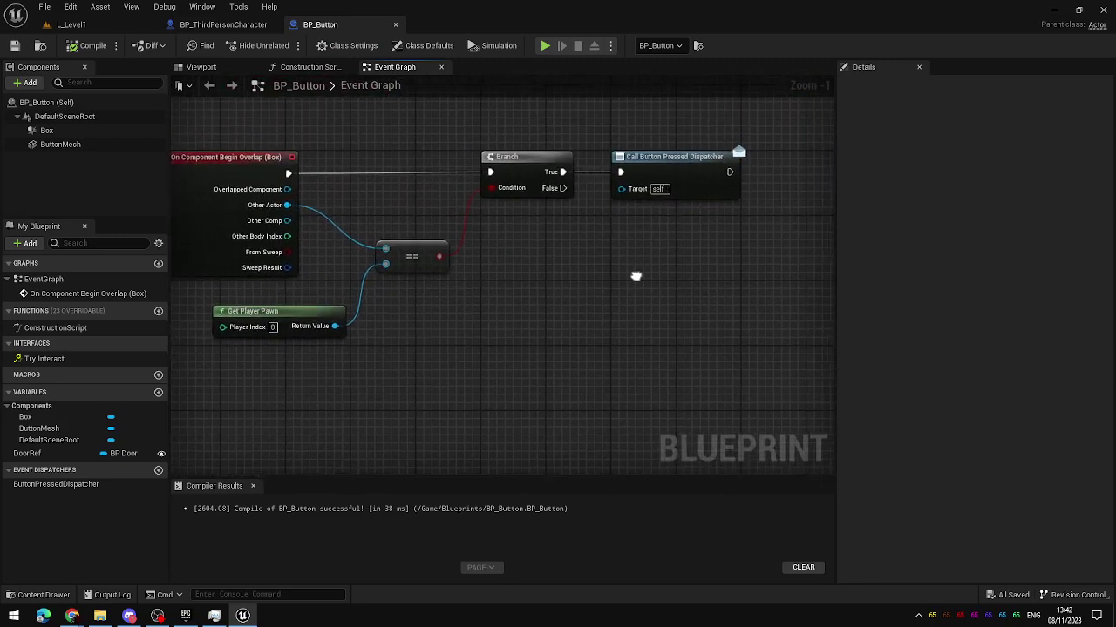
pyautogui.moveTo(193, 116)
pyautogui.mouseDown()
pyautogui.moveTo(428, 323)
pyautogui.moveTo(544, 325)
pyautogui.mouseUp()
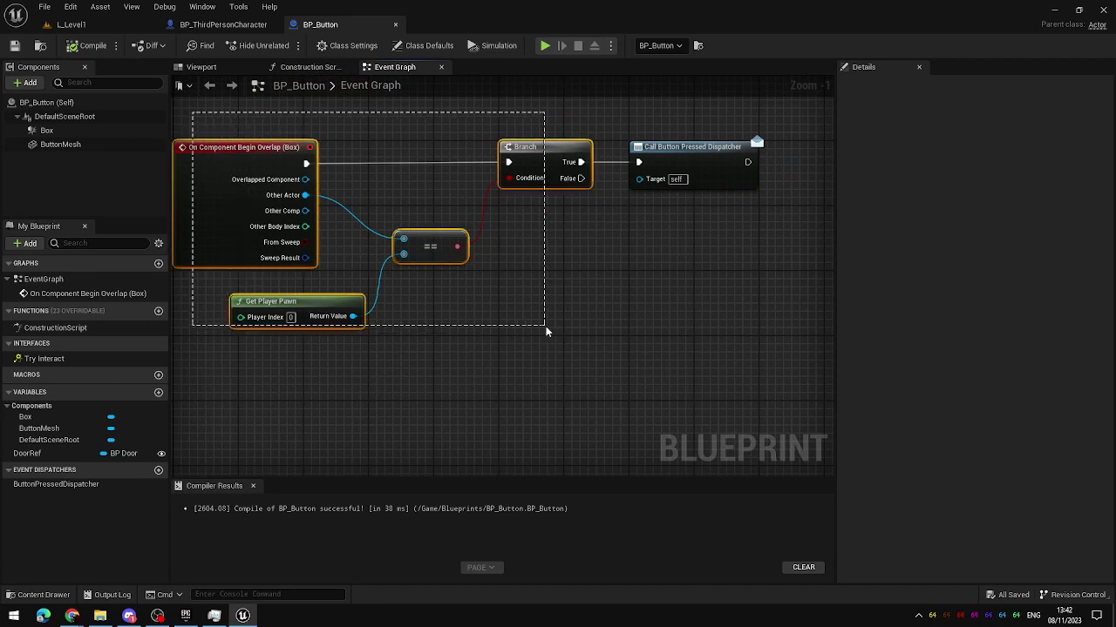
pyautogui.click(538, 333)
pyautogui.moveTo(482, 378)
pyautogui.mouseDown(button='right')
pyautogui.moveTo(507, 350)
pyautogui.moveTo(495, 323)
pyautogui.mouseUp(button='right')
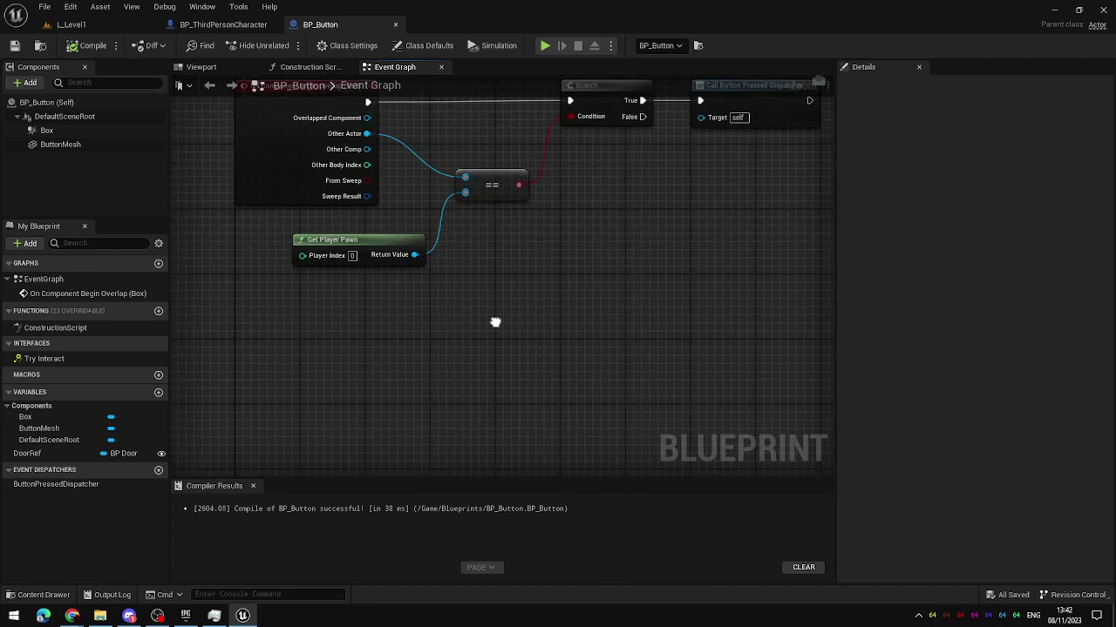
# Add an Event Try Interact node to BP_Button, deleting the mistaken Try Interact call node.
pyautogui.rightClick(408, 338)
pyautogui.write('try')
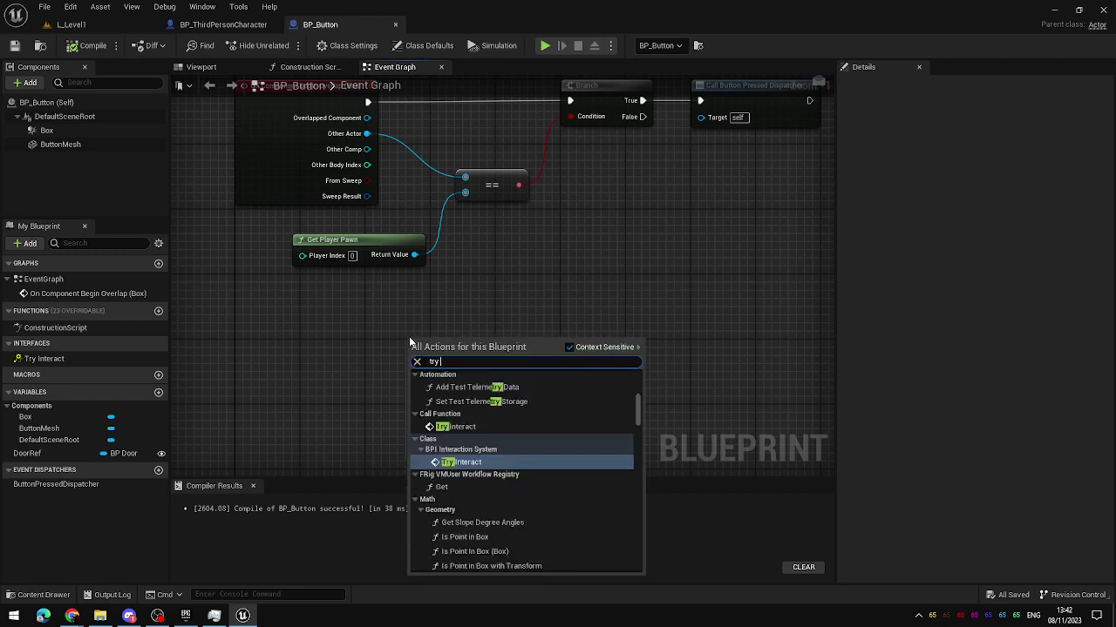
pyautogui.write(' inter')
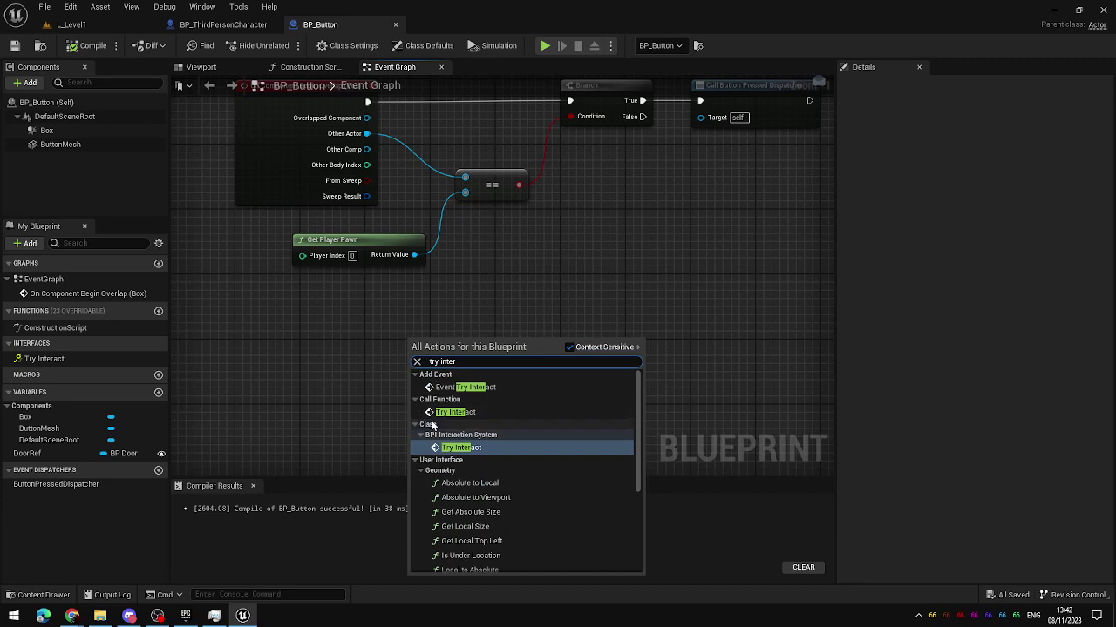
pyautogui.click(477, 416)
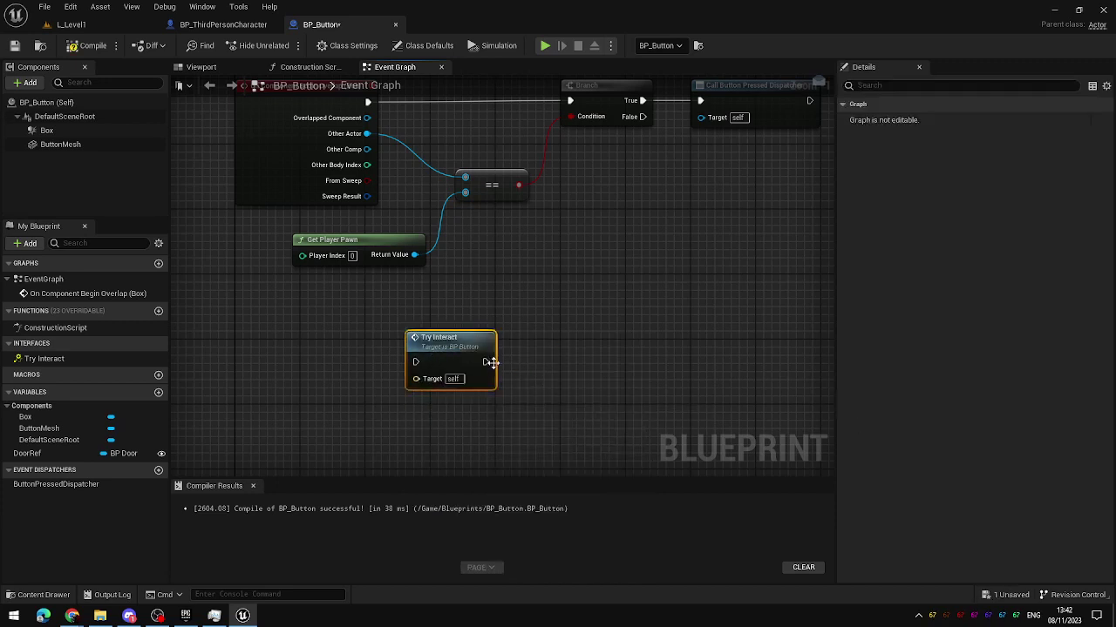
pyautogui.press('Delete')
pyautogui.rightClick(523, 297)
pyautogui.write('try inter')
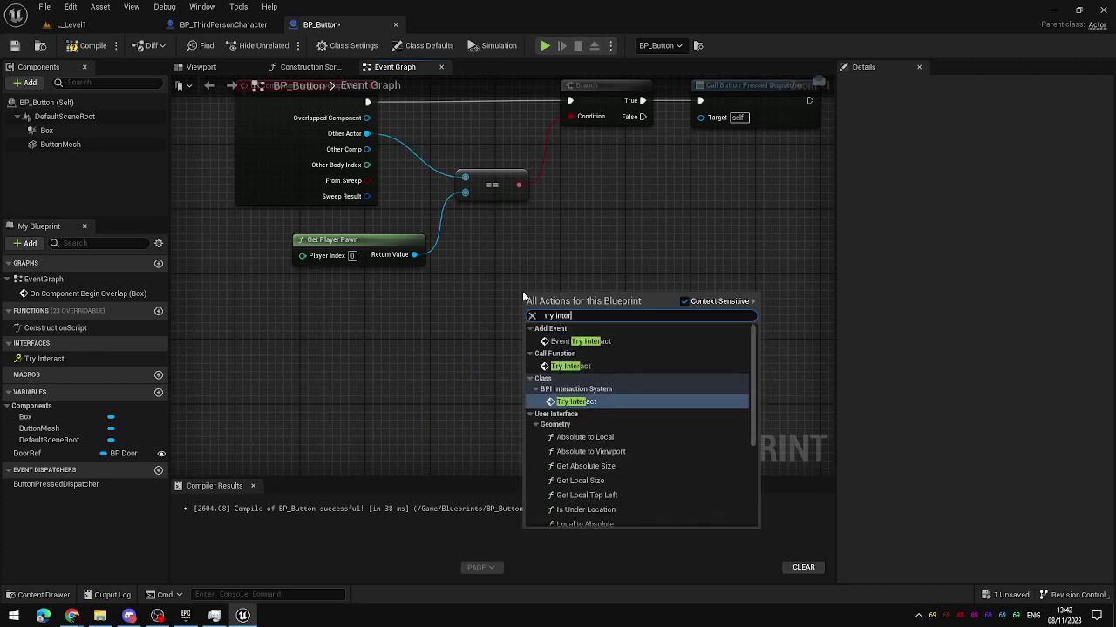
pyautogui.click(589, 343)
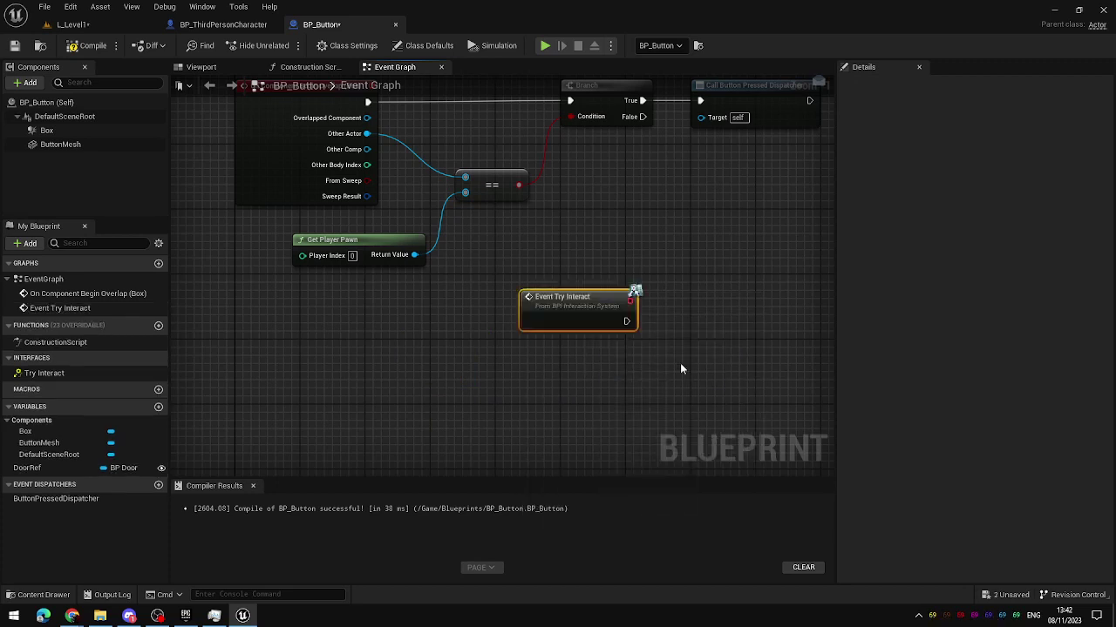
# Reposition the Event Try Interact node and reframe the graph around it.
pyautogui.moveTo(563, 315); pyautogui.dragTo(305, 355)
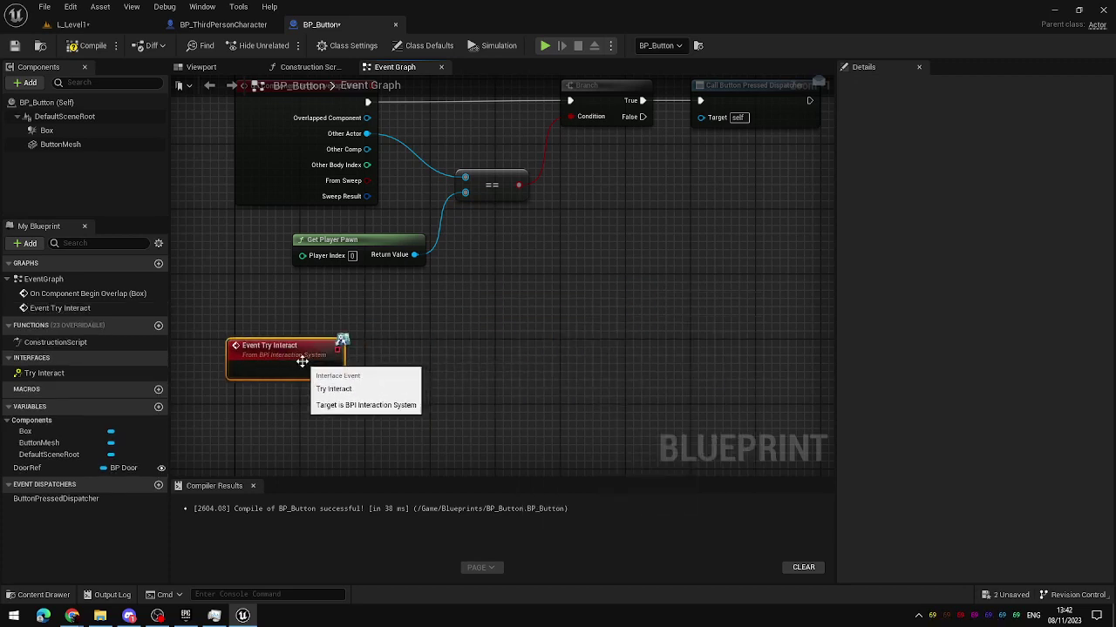
pyautogui.click(364, 333)
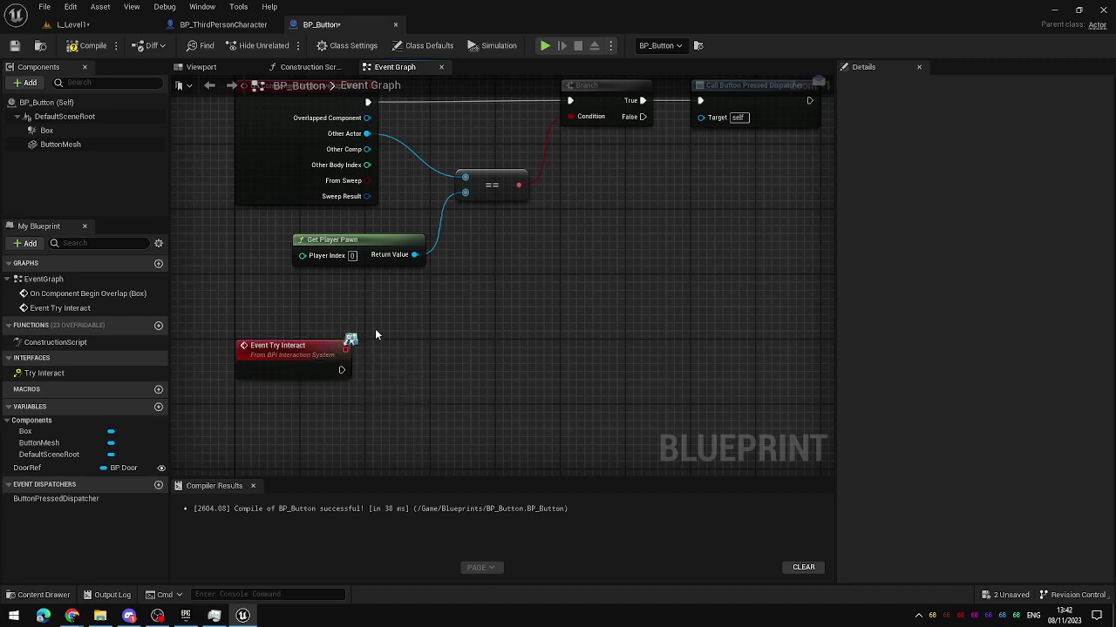
pyautogui.moveTo(390, 315); pyautogui.dragTo(217, 416)
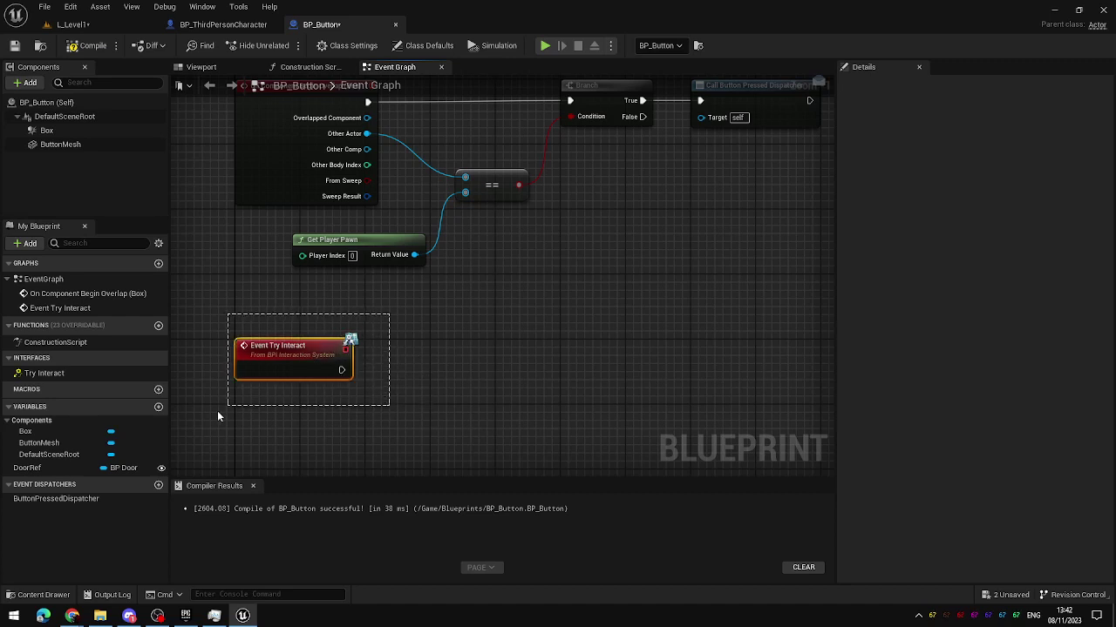
pyautogui.moveTo(342, 369); pyautogui.dragTo(206, 411)
pyautogui.moveTo(403, 418)
pyautogui.mouseDown(button='right')
pyautogui.moveTo(410, 401)
pyautogui.moveTo(480, 368)
pyautogui.mouseUp(button='right')
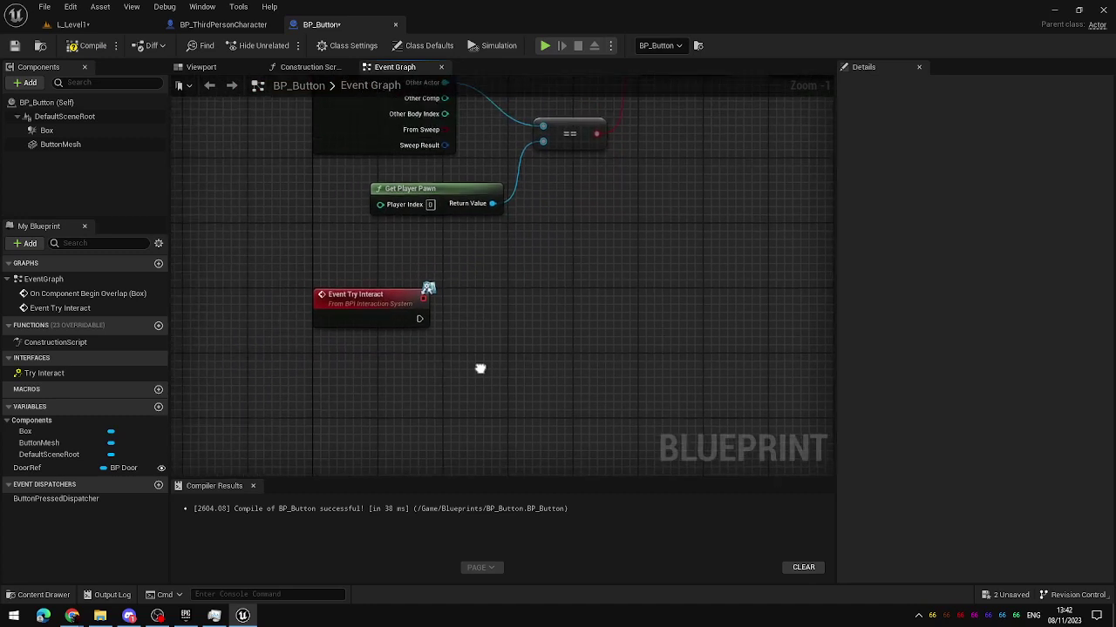
pyautogui.moveTo(537, 355); pyautogui.dragTo(459, 340)
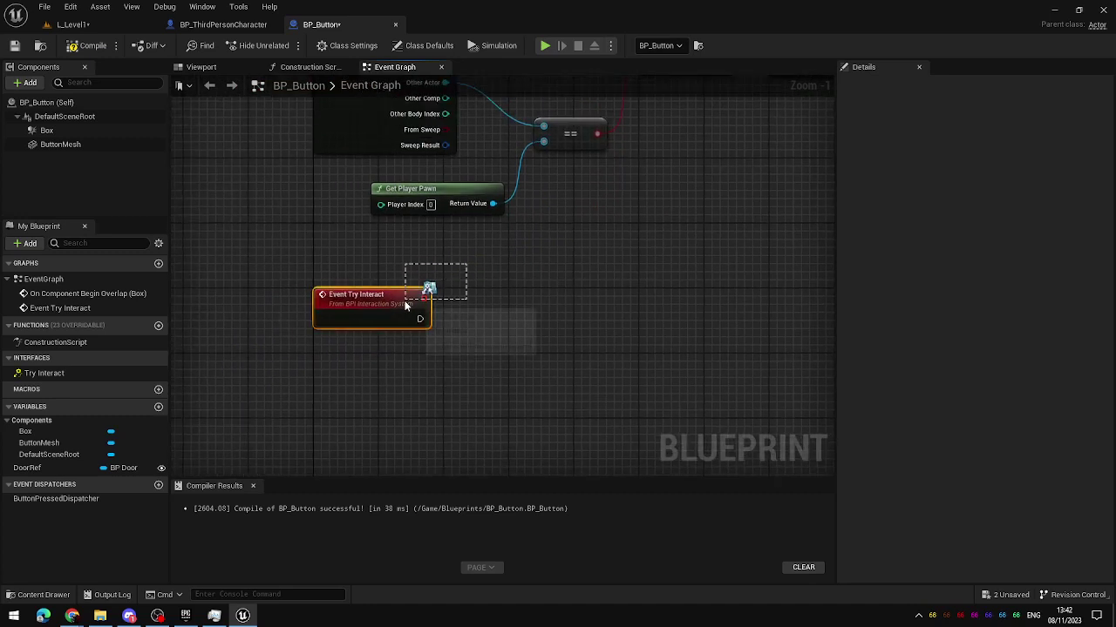
pyautogui.scroll(1, 410, 342)
pyautogui.moveTo(356, 346); pyautogui.dragTo(236, 347, button='right')
# Place Event Try Interact beneath the Branch and wire it to Call Button Pressed Dispatcher.
pyautogui.moveTo(235, 347); pyautogui.dragTo(594, 273)
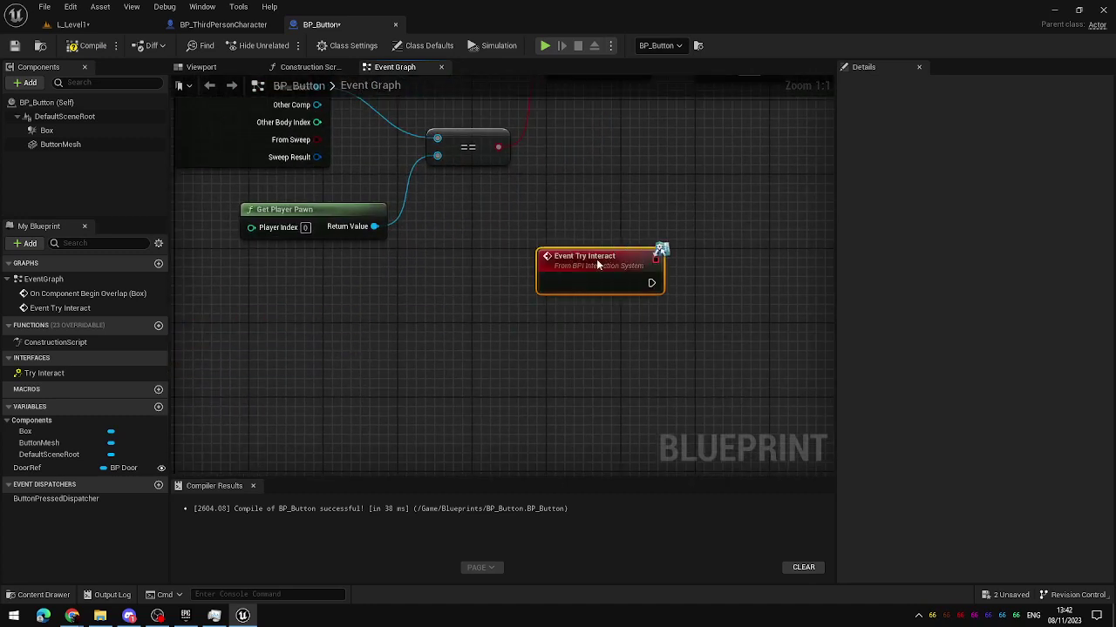
pyautogui.moveTo(593, 272); pyautogui.dragTo(440, 377, button='right')
pyautogui.scroll(-2, 472, 348)
pyautogui.moveTo(472, 347)
pyautogui.mouseDown()
pyautogui.moveTo(485, 306)
pyautogui.moveTo(479, 313)
pyautogui.moveTo(554, 206)
pyautogui.mouseUp()
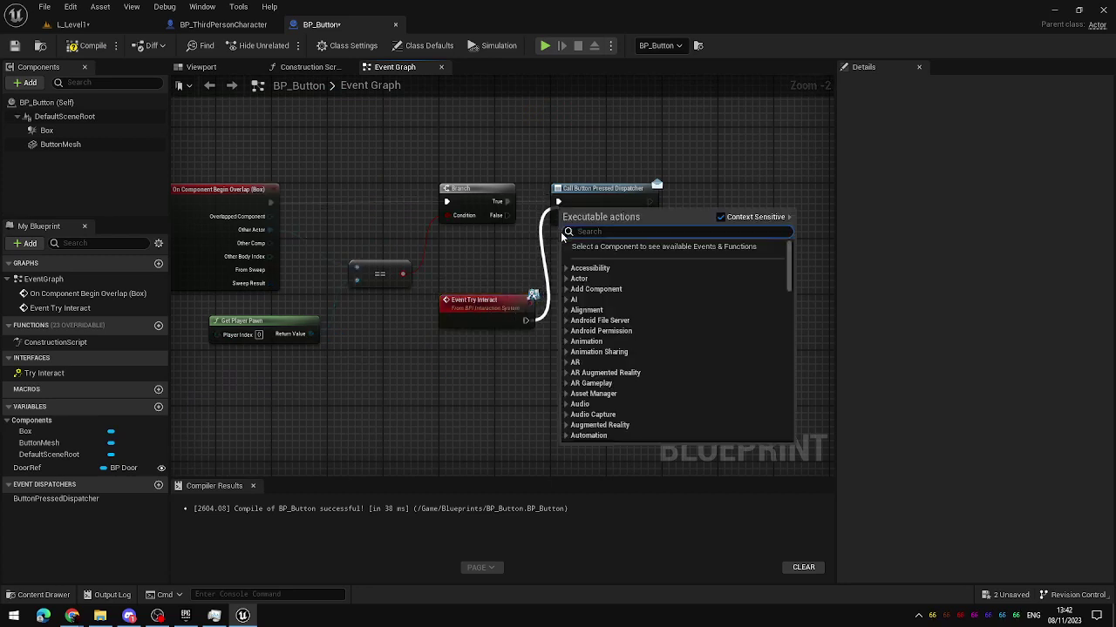
pyautogui.moveTo(526, 320)
pyautogui.mouseDown()
pyautogui.moveTo(546, 285)
pyautogui.moveTo(558, 201)
pyautogui.mouseUp()
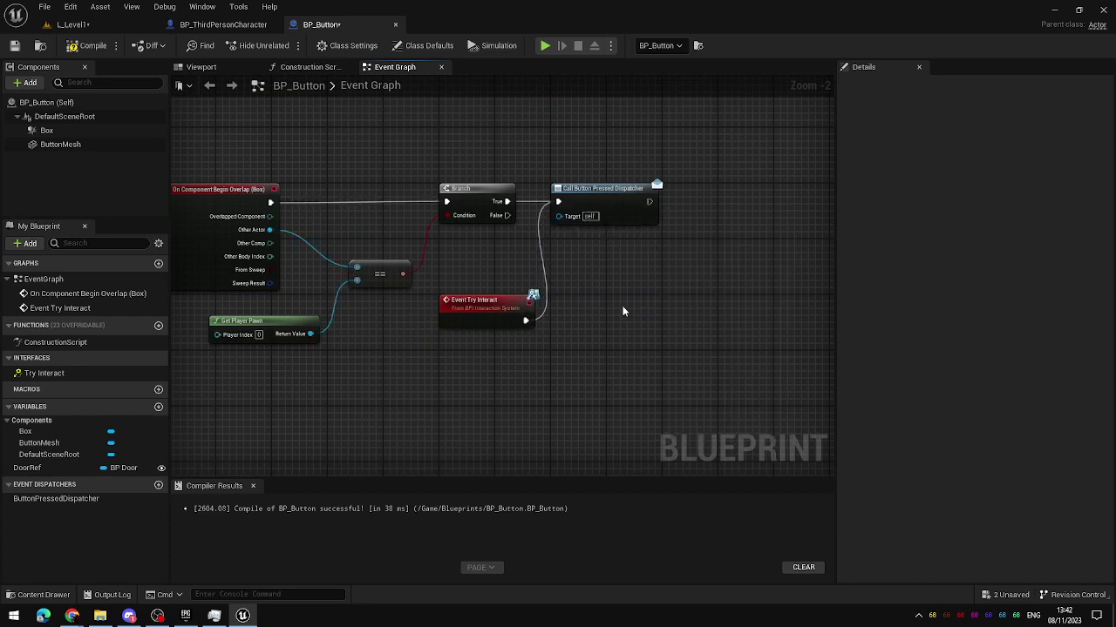
# Compile BP_Button, then play-test walking to the yellow plate and firing the interact trace.
pyautogui.click(94, 47)
pyautogui.click(543, 46)
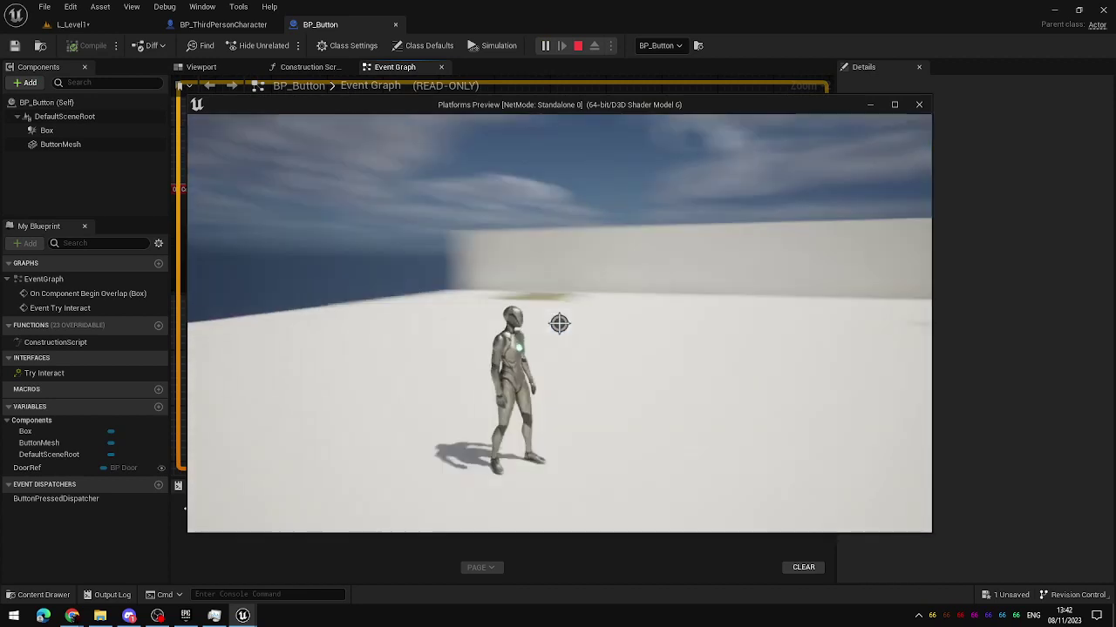
pyautogui.press('w')
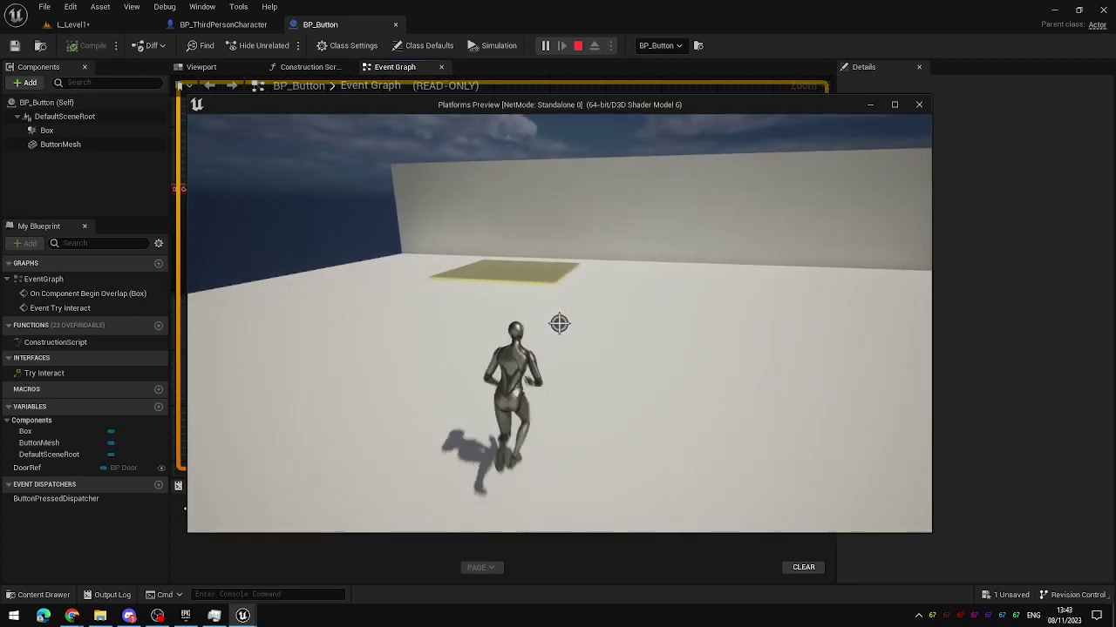
pyautogui.press('w')
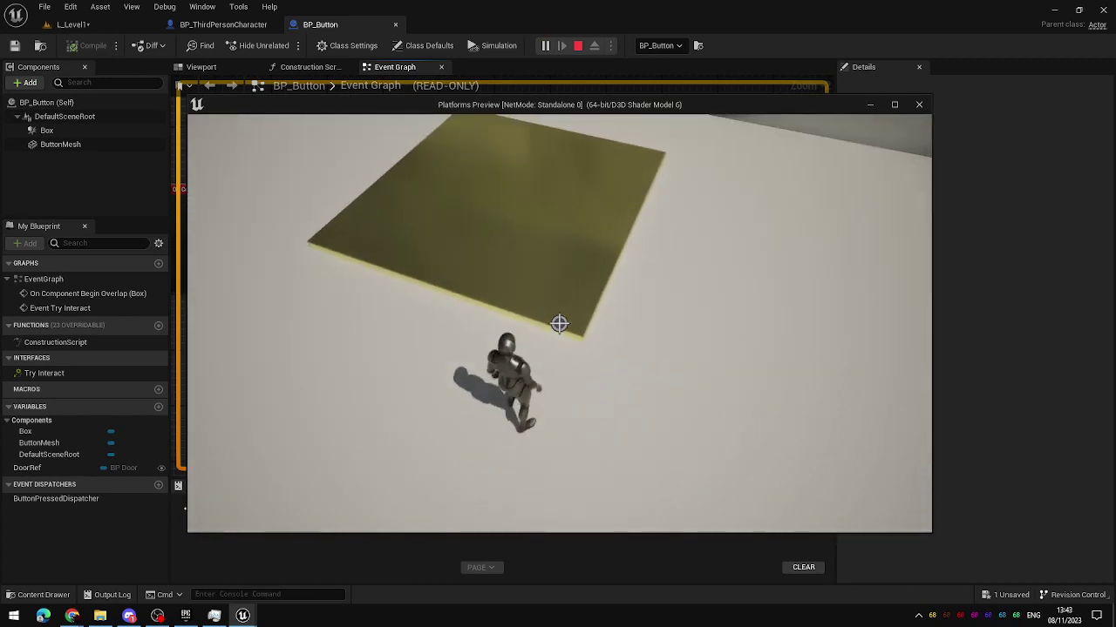
pyautogui.press('e')
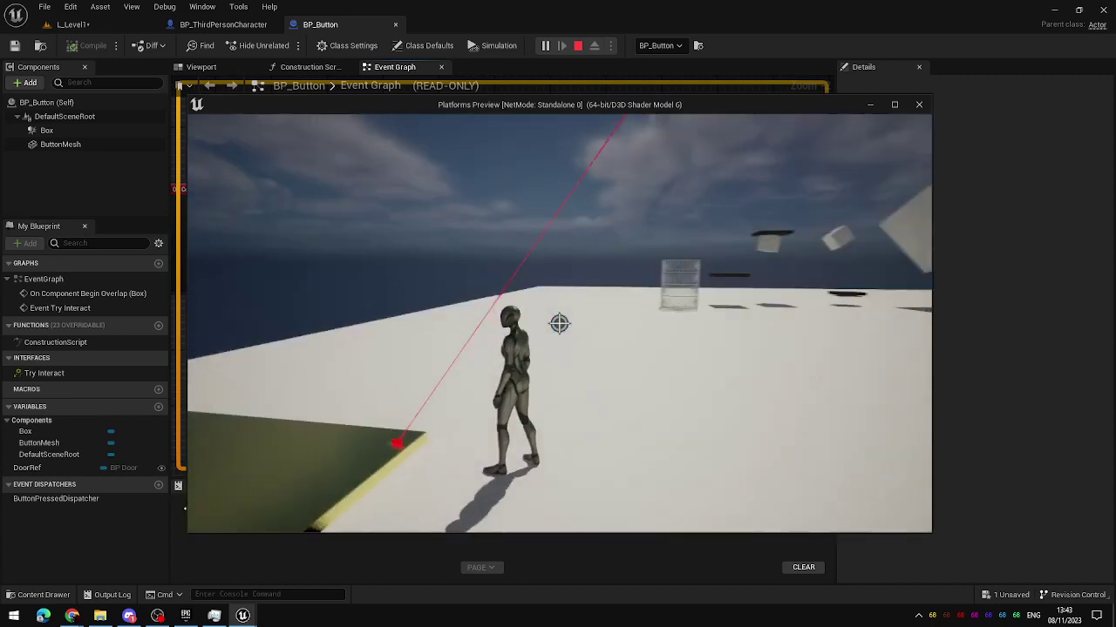
pyautogui.press('w')
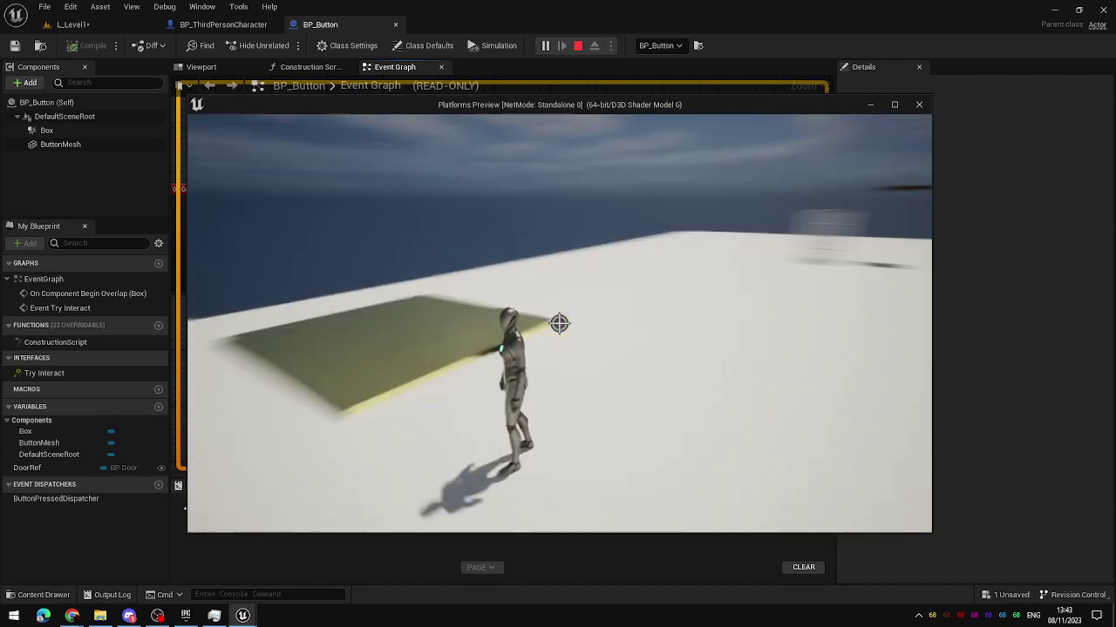
pyautogui.press('Escape')
# Run two more play tests walking the character onto the yellow plate.
pyautogui.click(544, 45)
pyautogui.press('w')
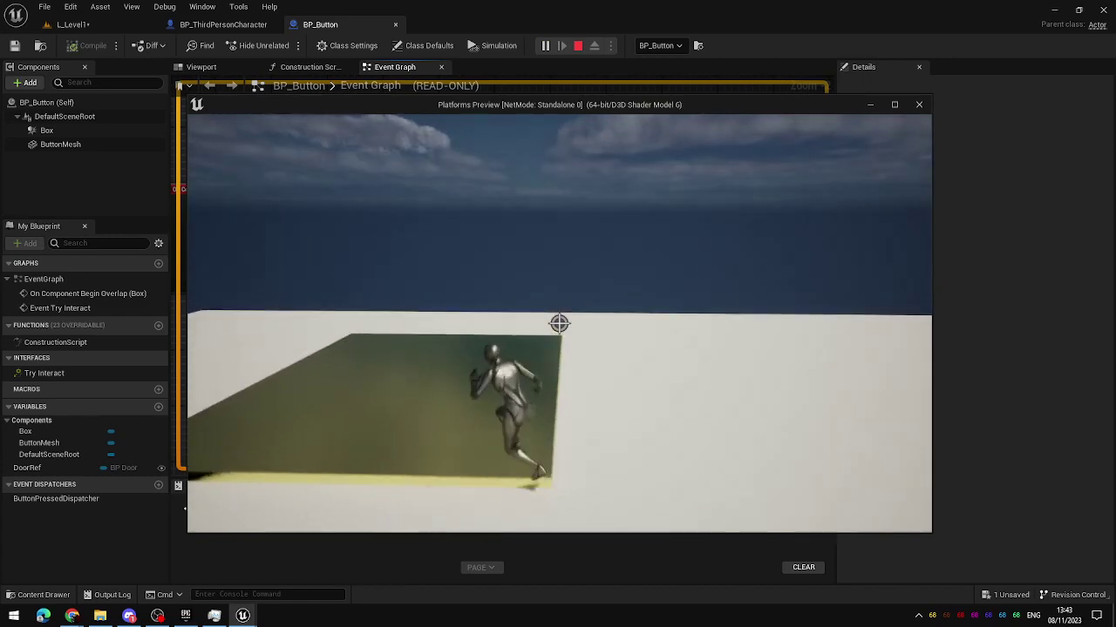
pyautogui.press('Escape')
pyautogui.click(544, 45)
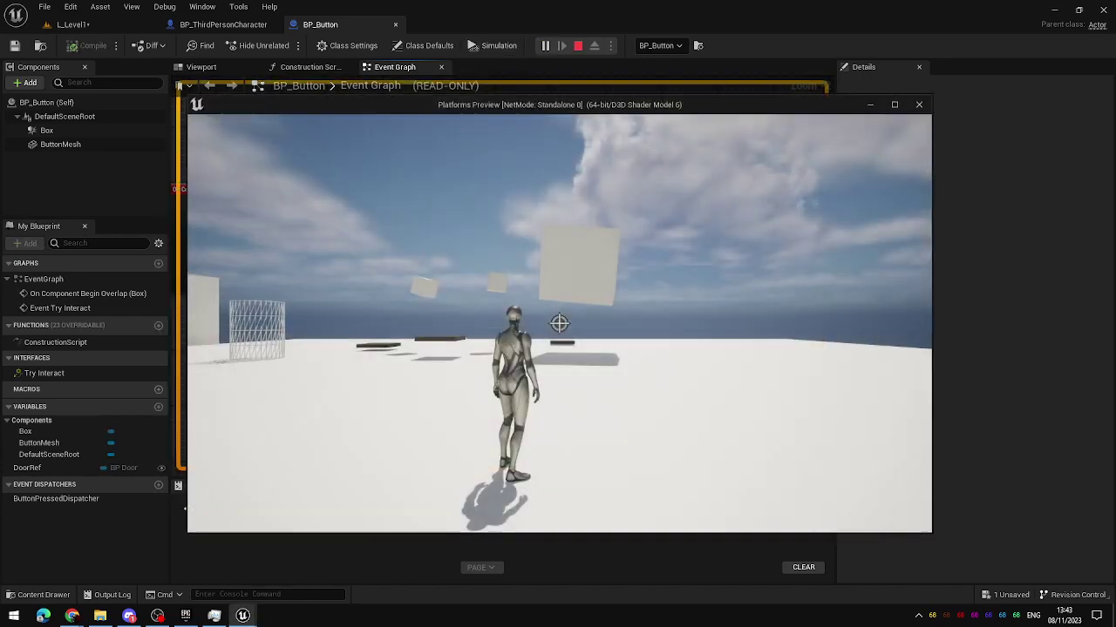
pyautogui.press('w')
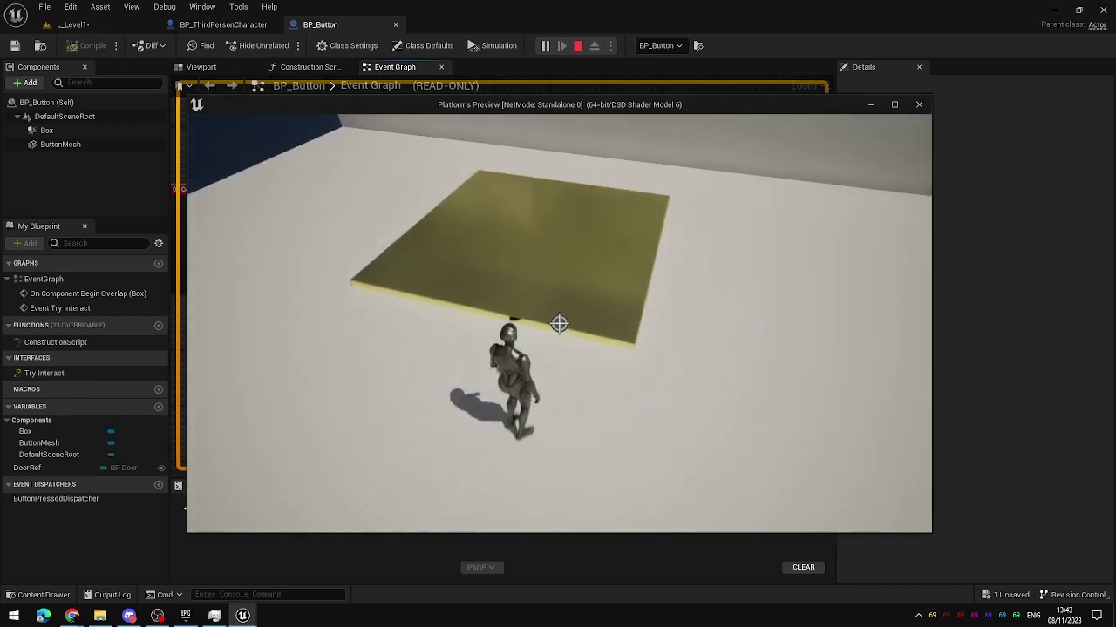
pyautogui.press('Escape')
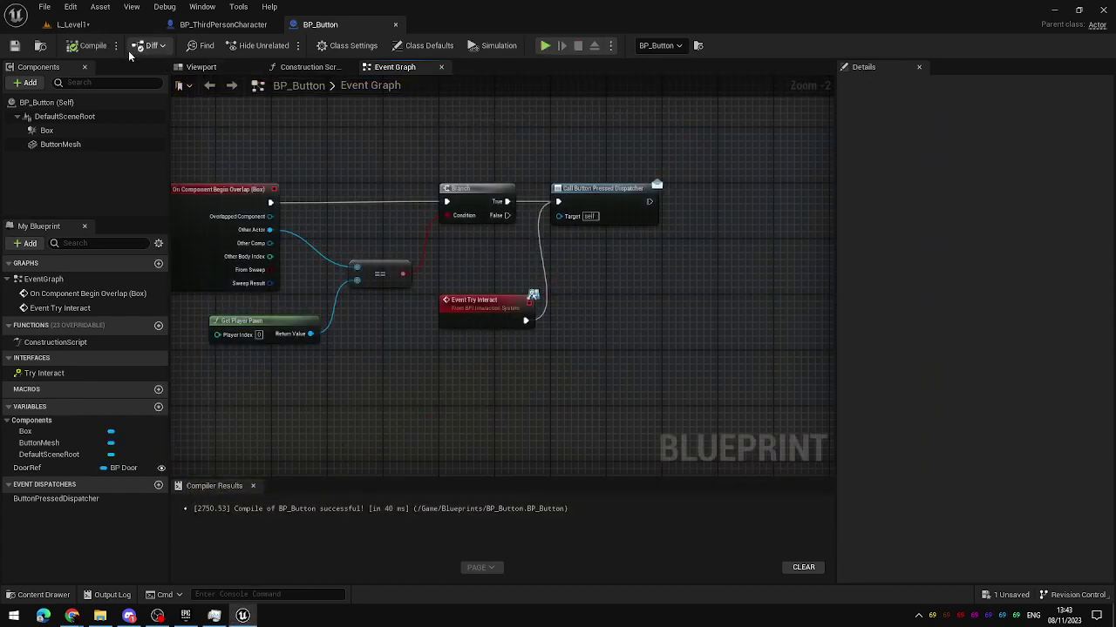
# Select the goal cylinder in L_Level1 and open the BP_EndGoal Blueprint.
pyautogui.click(70, 25)
pyautogui.moveTo(585, 230); pyautogui.dragTo(572, 151, button='right')
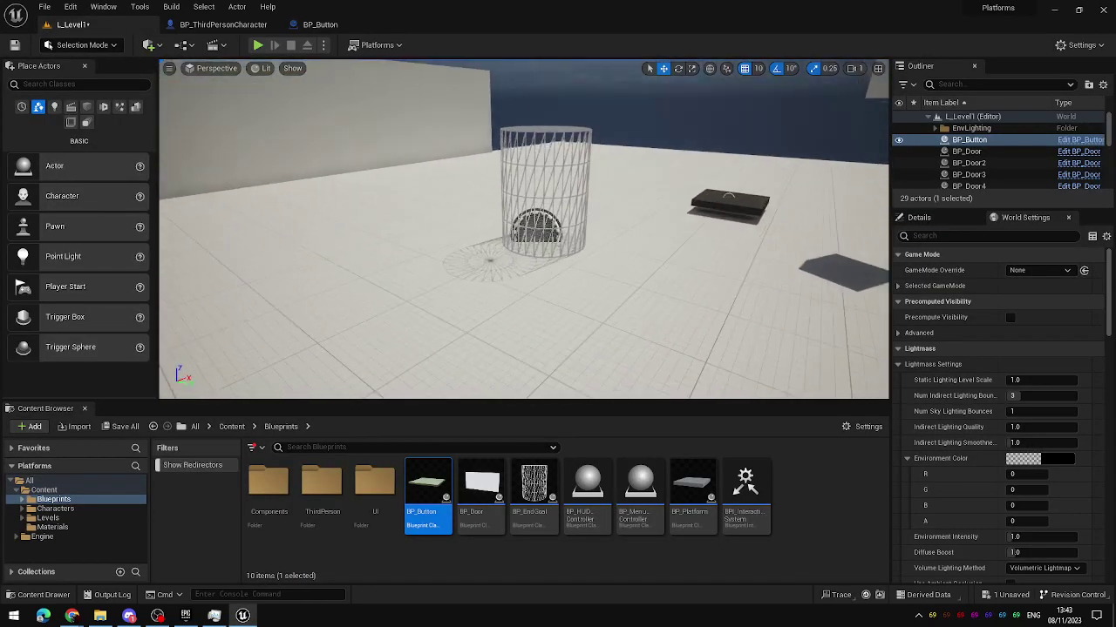
pyautogui.click(582, 234)
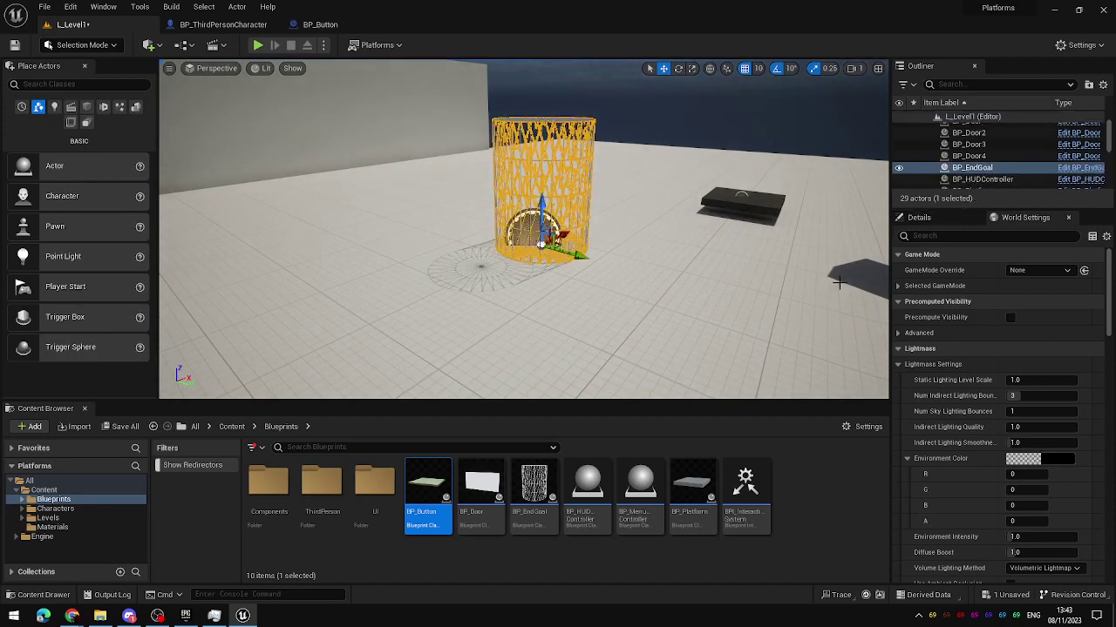
pyautogui.doubleClick(534, 486)
# Add BPI Interaction System to BP_EndGoal's implemented interfaces in Class Settings and compile.
pyautogui.scroll(-1, 527, 357)
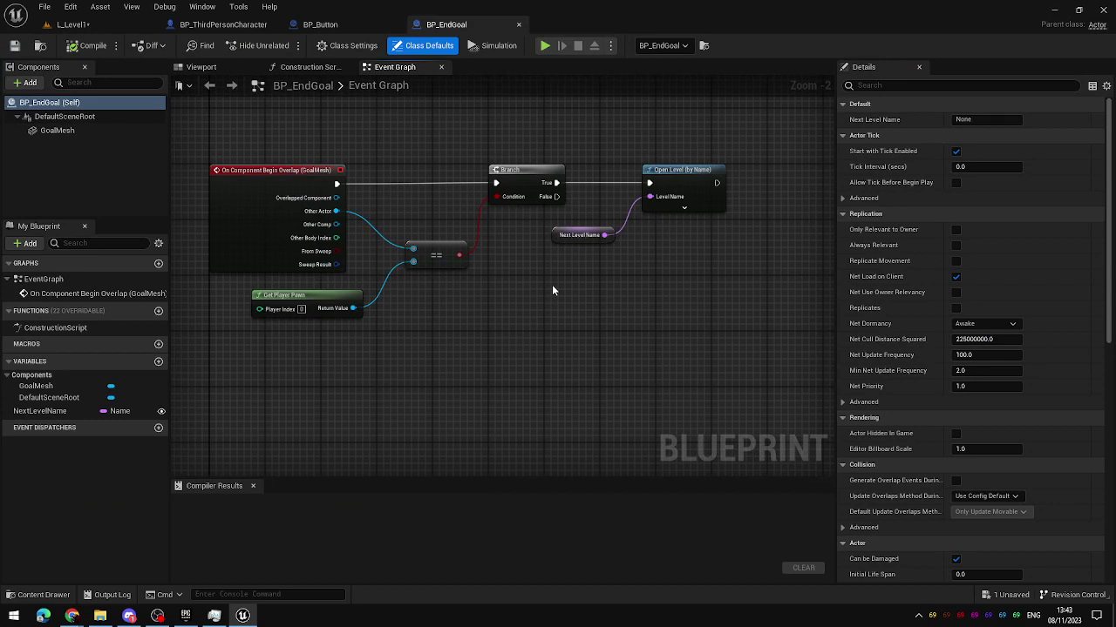
pyautogui.click(352, 45)
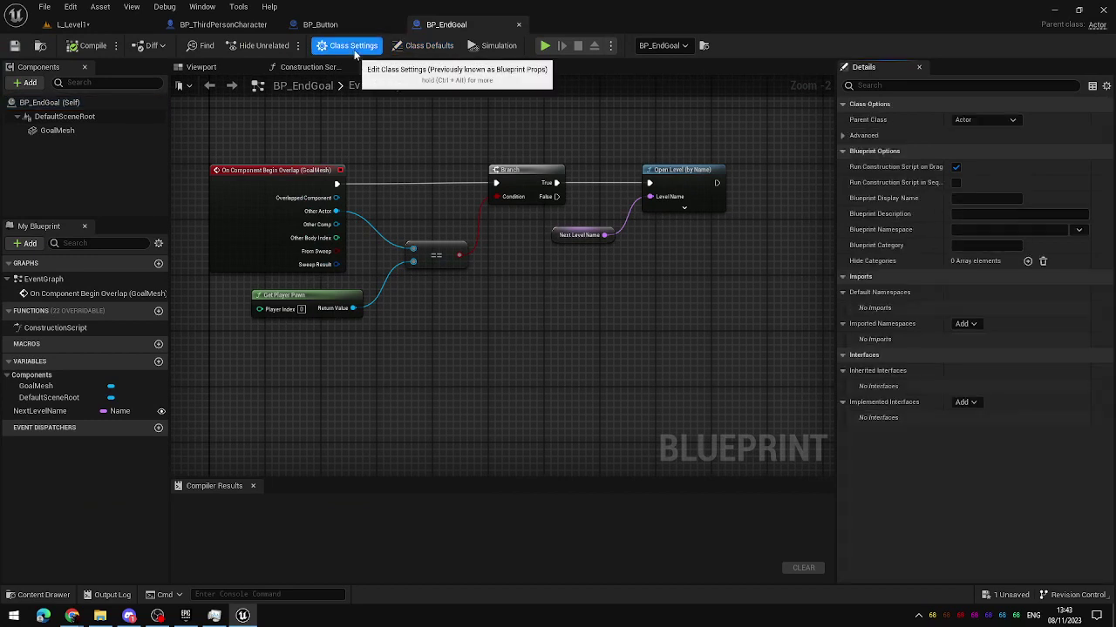
pyautogui.click(967, 403)
pyautogui.click(972, 378)
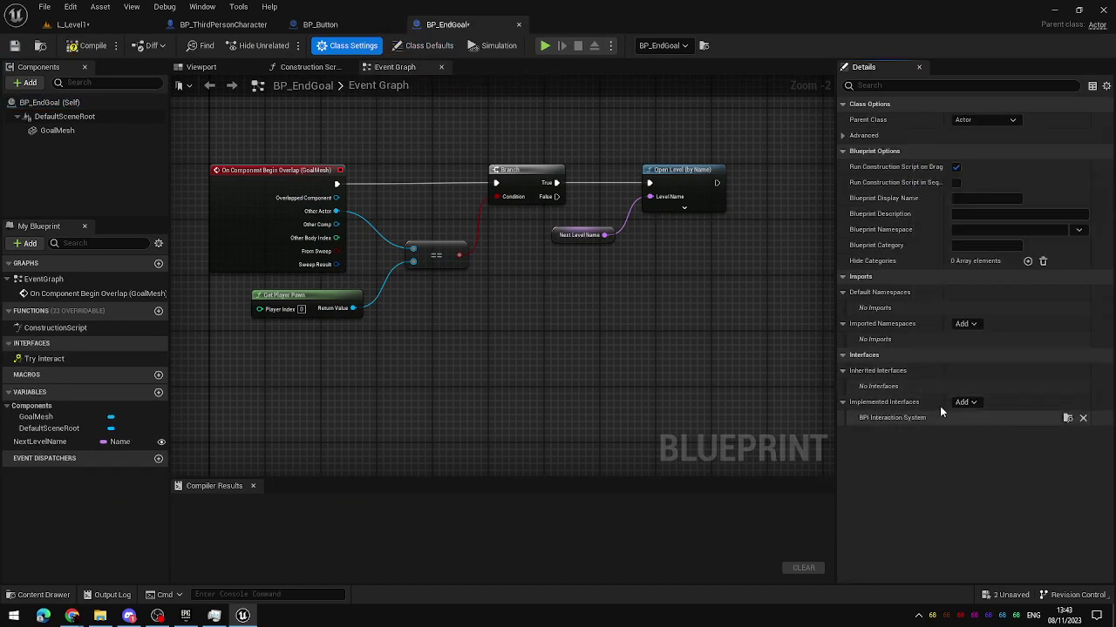
pyautogui.click(105, 50)
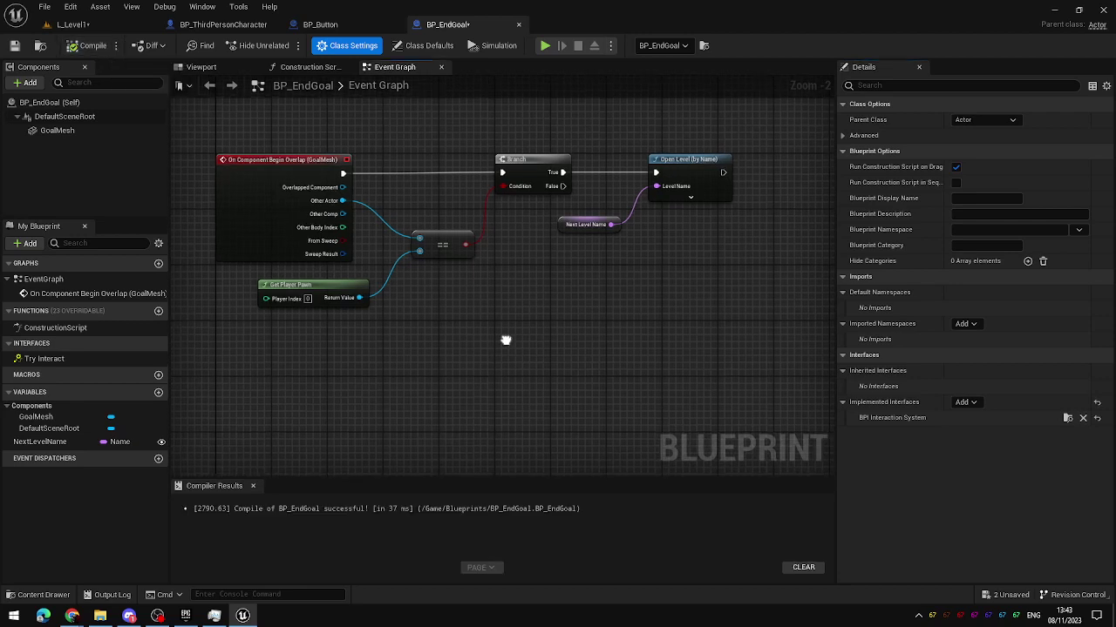
# Add an Event Try Interact node above the Branch in BP_EndGoal.
pyautogui.moveTo(503, 336)
pyautogui.mouseDown(button='right')
pyautogui.moveTo(623, 264)
pyautogui.moveTo(530, 426)
pyautogui.mouseUp(button='right')
pyautogui.rightClick(518, 175)
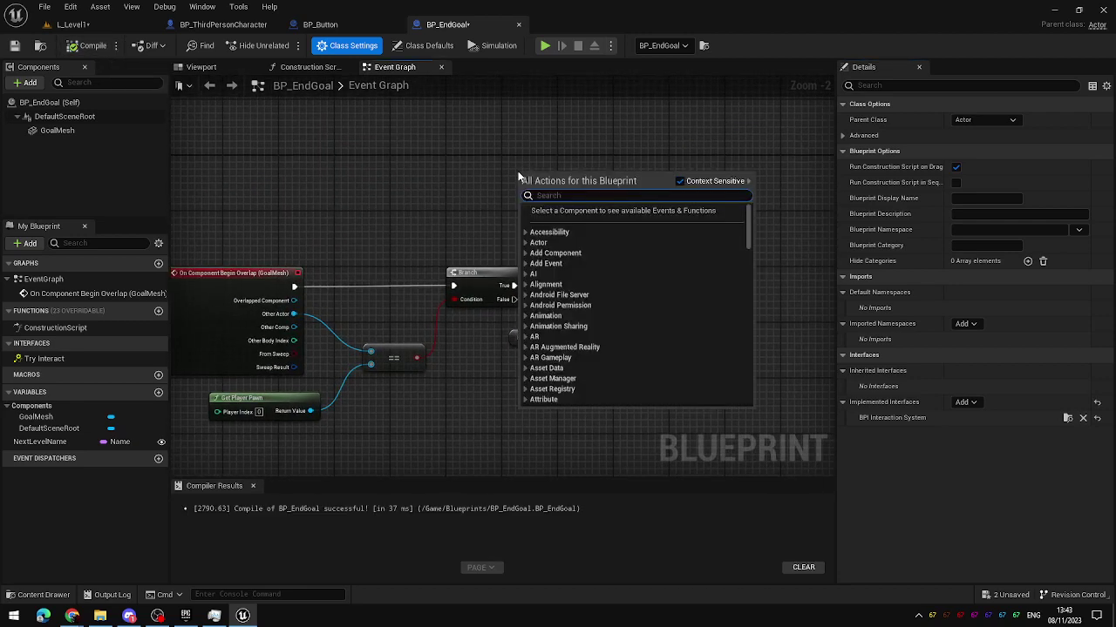
pyautogui.write('tryin')
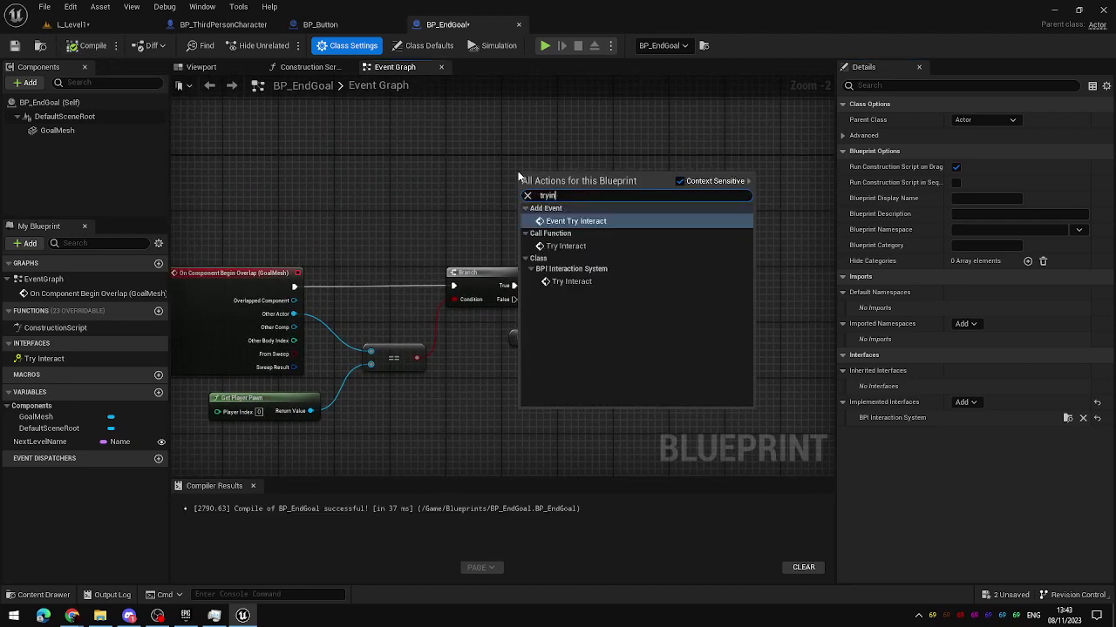
pyautogui.click(579, 220)
pyautogui.moveTo(558, 179); pyautogui.dragTo(532, 196)
pyautogui.moveTo(612, 157); pyautogui.dragTo(570, 207)
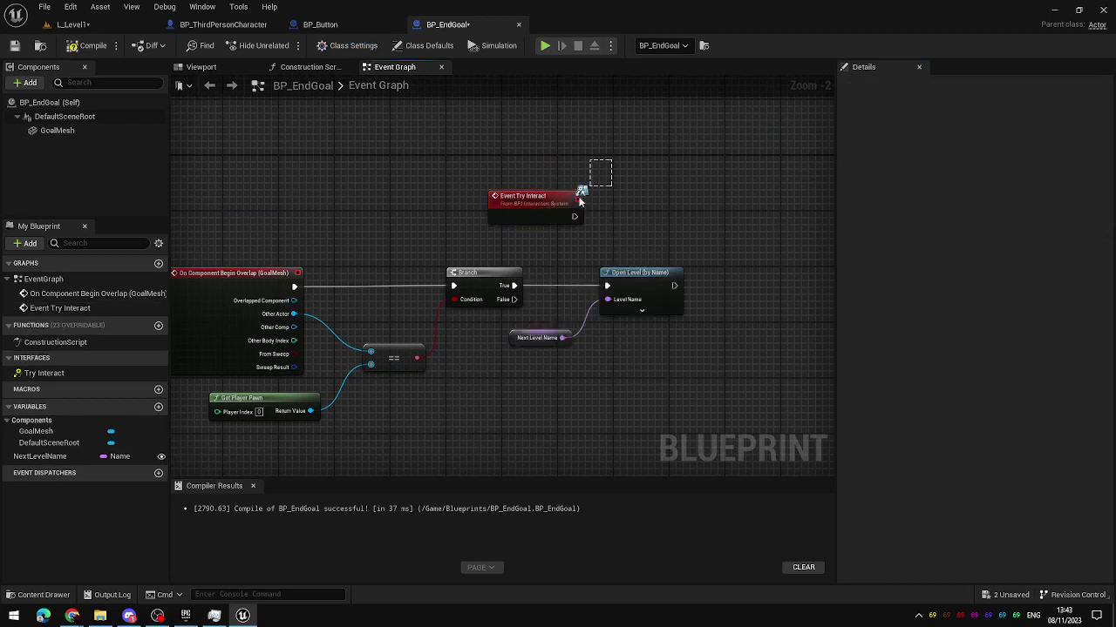
# Wire Event Try Interact into Open Level (by Name) and start a play test.
pyautogui.scroll(2, 697, 331)
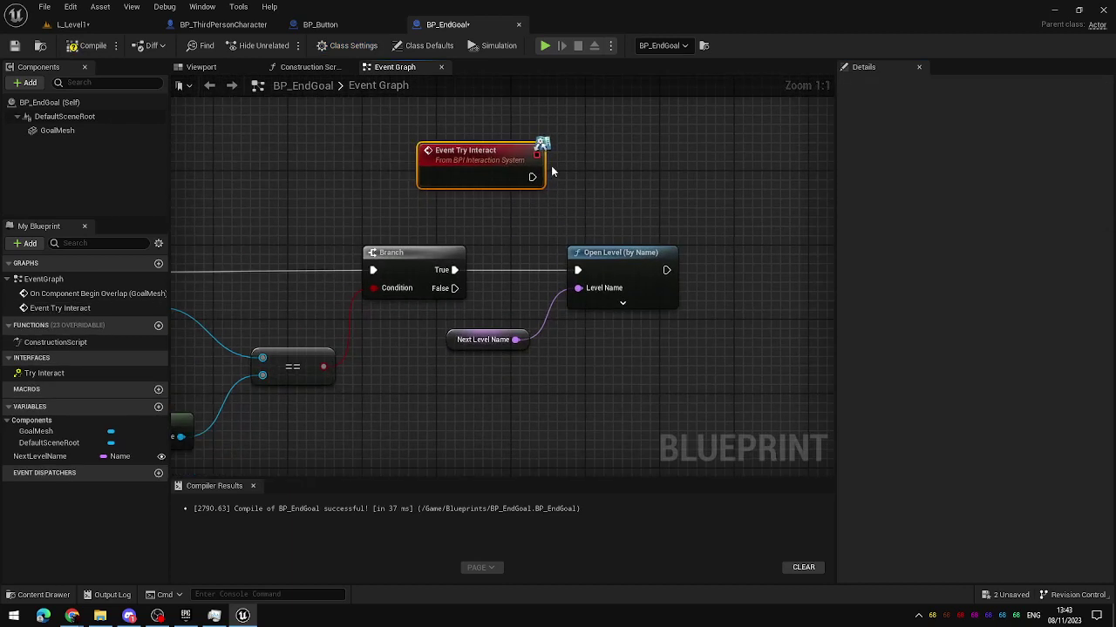
pyautogui.click(541, 115)
pyautogui.moveTo(495, 155); pyautogui.dragTo(578, 270)
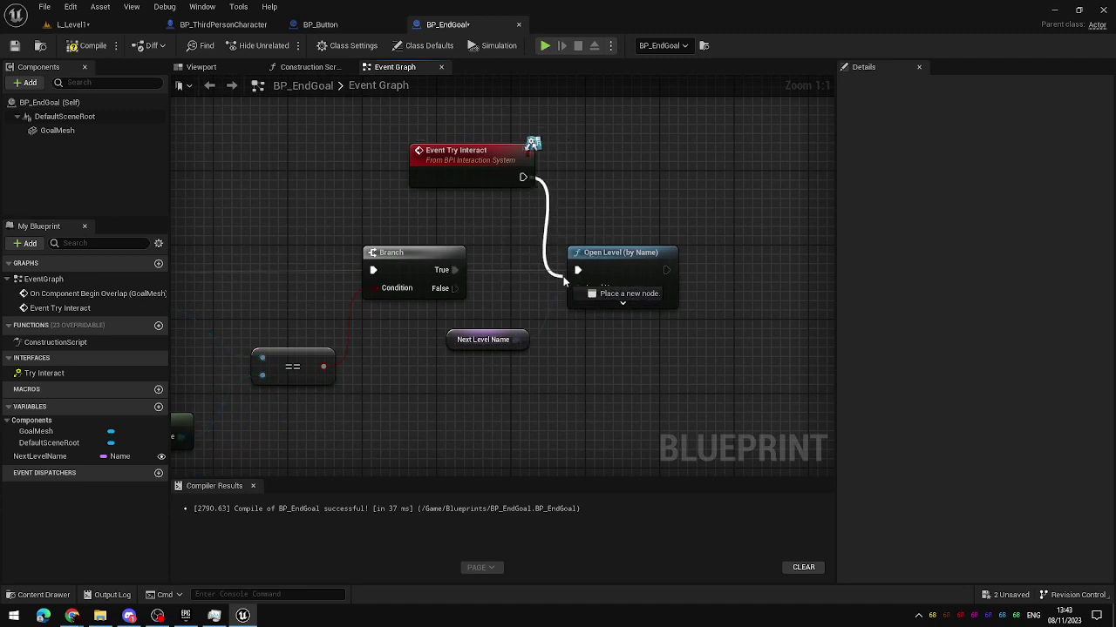
pyautogui.moveTo(474, 165); pyautogui.dragTo(437, 165)
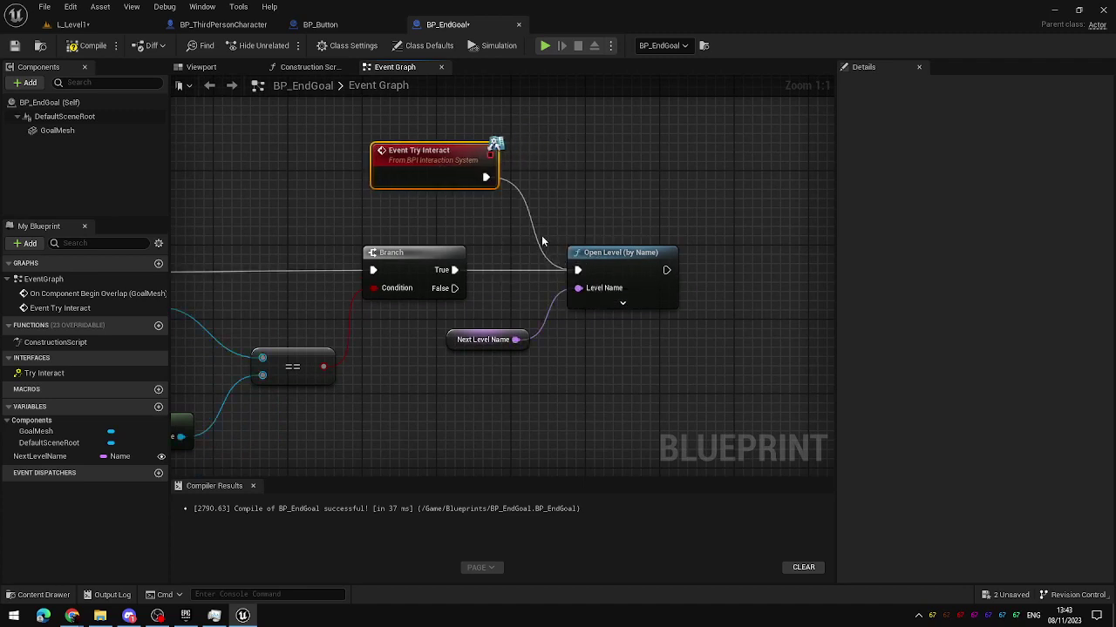
pyautogui.scroll(-2, 541, 235)
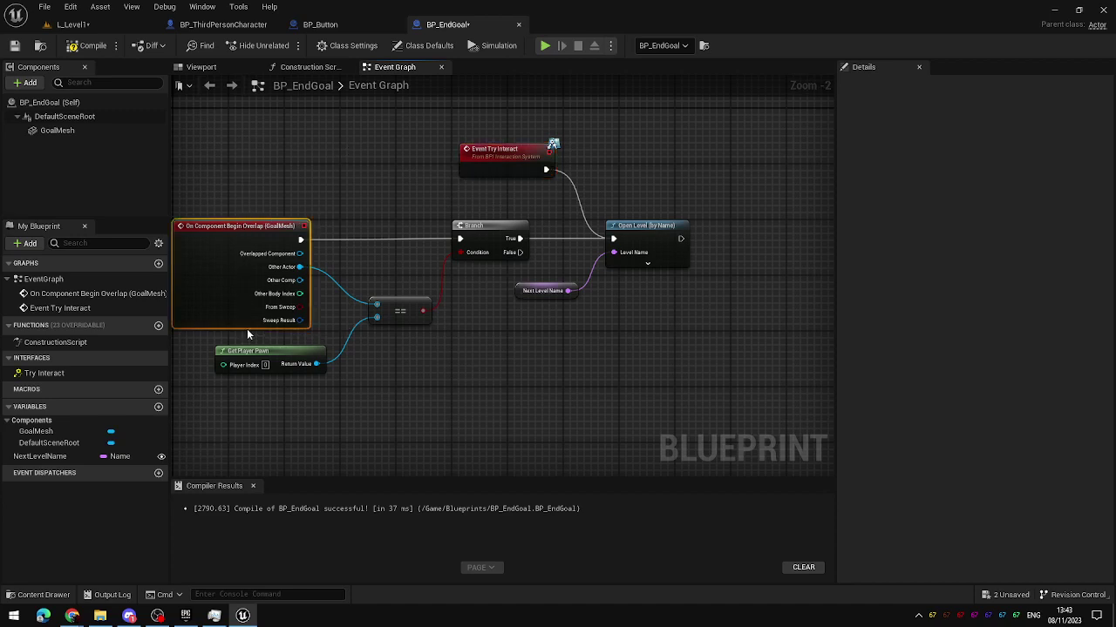
pyautogui.moveTo(450, 172); pyautogui.dragTo(584, 120)
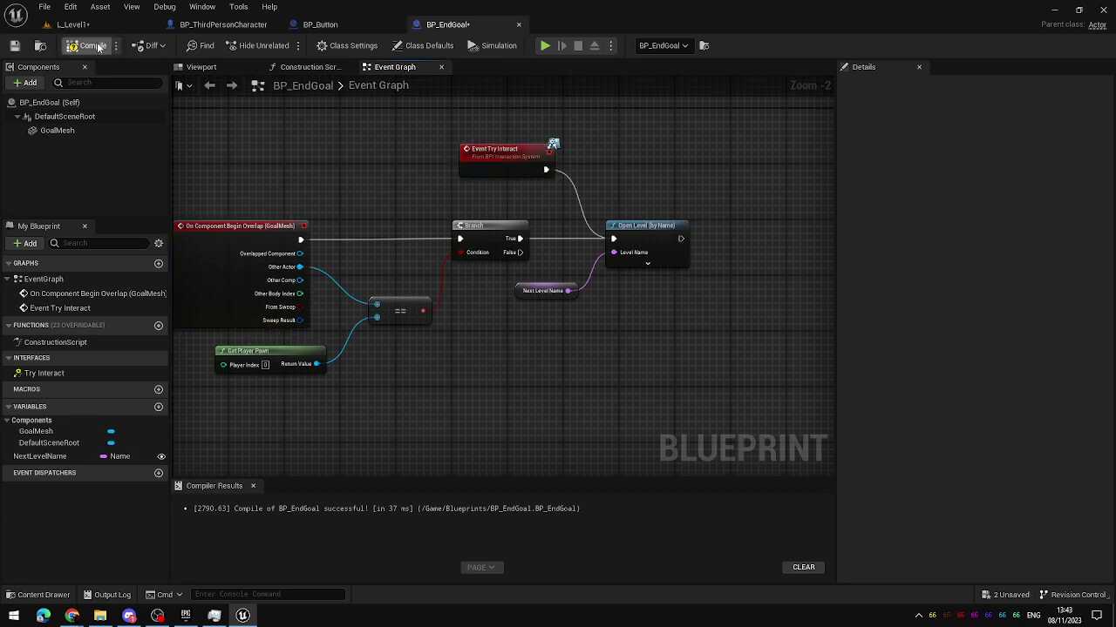
pyautogui.click(546, 47)
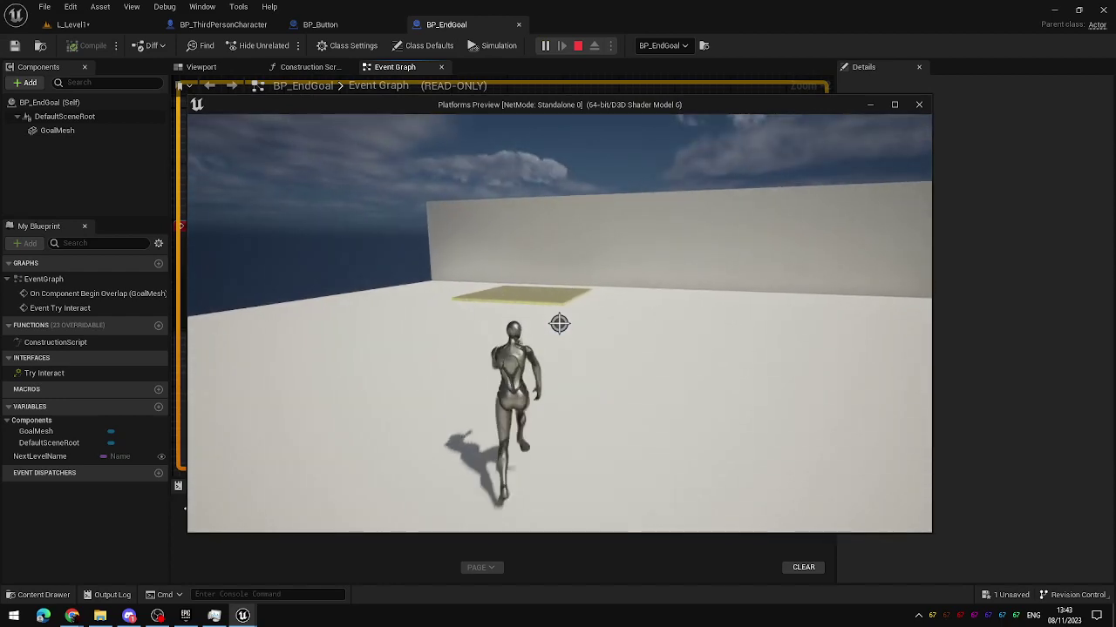
# Run the character across the yellow plate and up to the wire-mesh goal cylinder.
pyautogui.press('w')
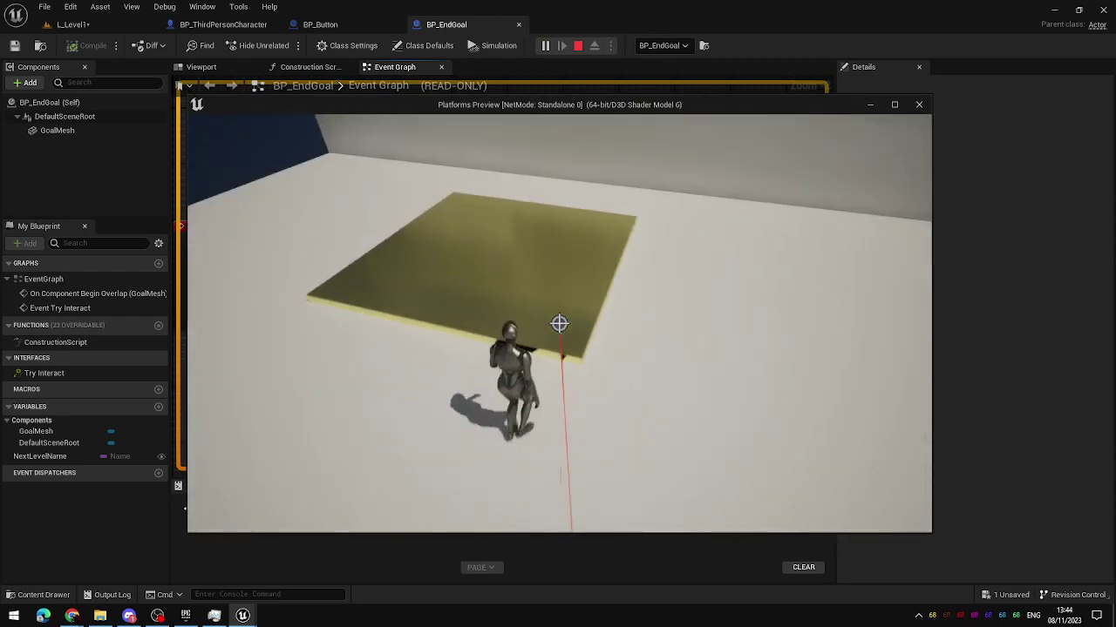
pyautogui.press('w')
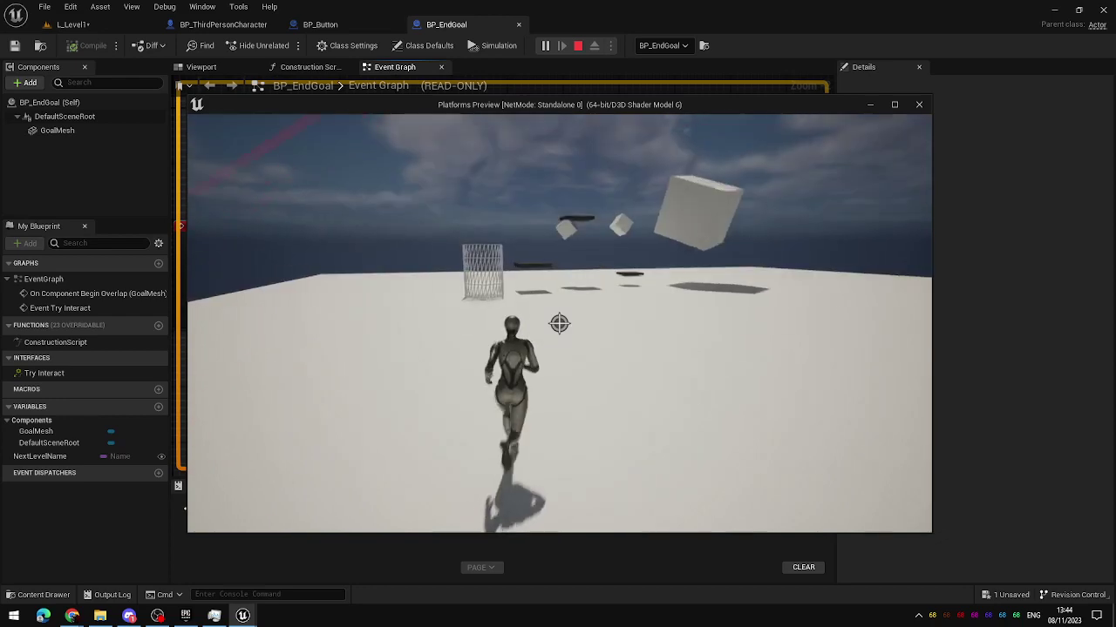
pyautogui.press('w')
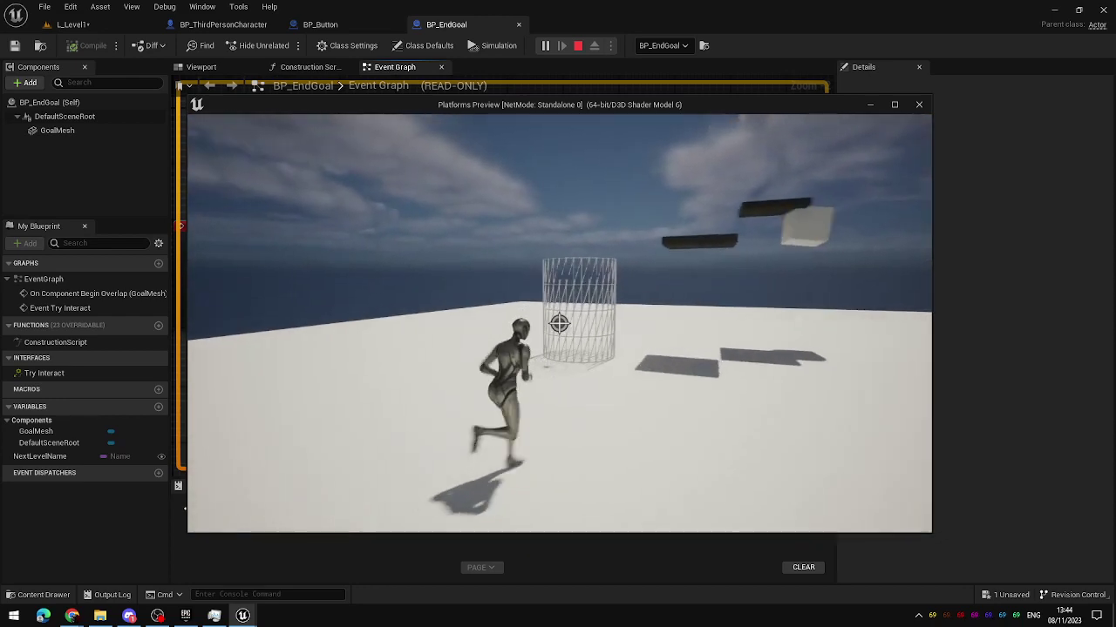
pyautogui.press('w')
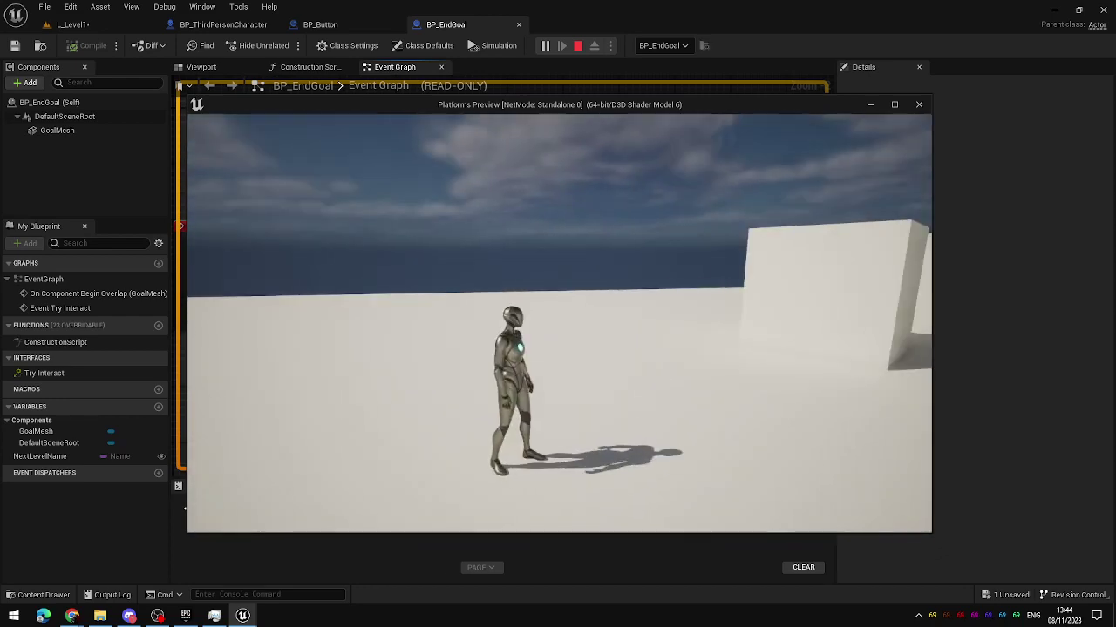